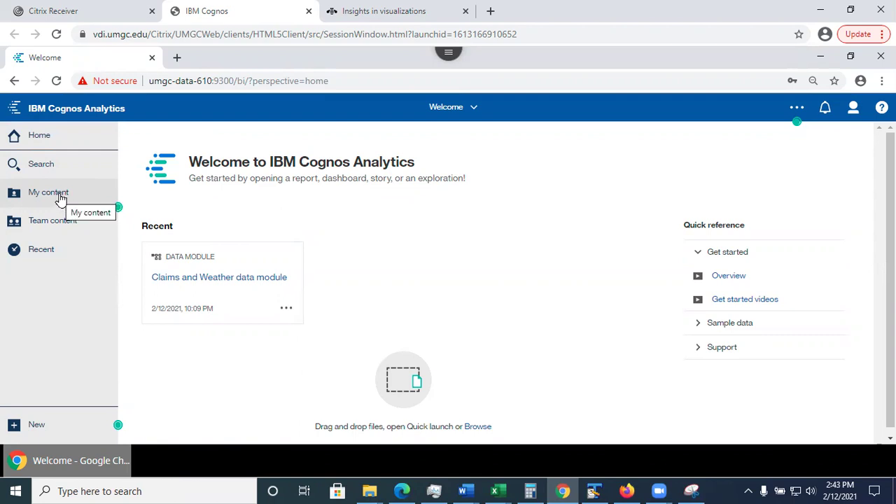
# - Glance at My content, then switch to the shared Team content folders
pyautogui.click(61, 198)
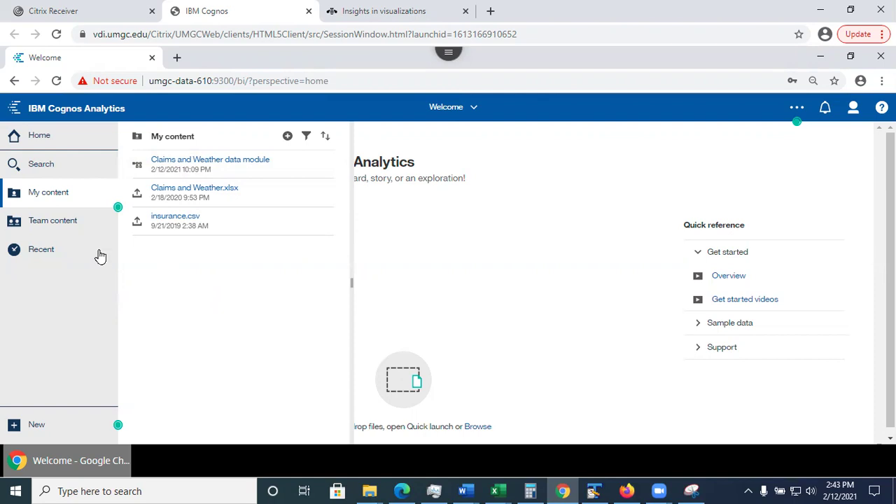
pyautogui.click(66, 197)
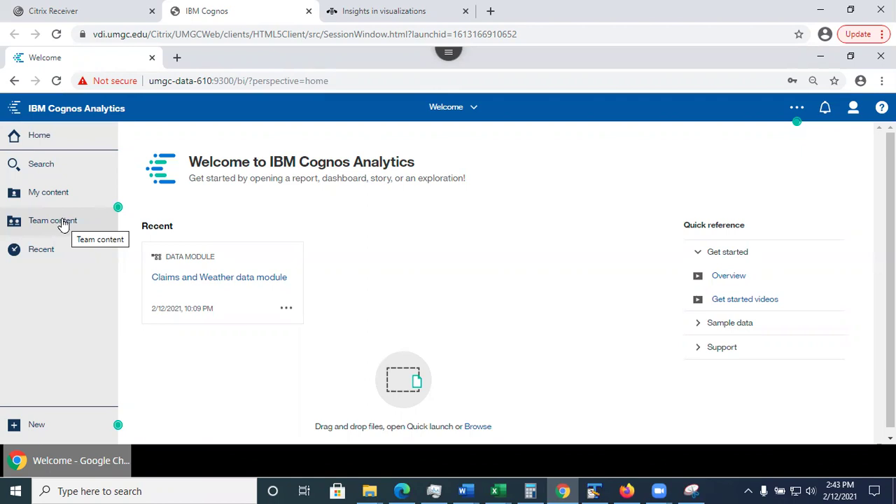
pyautogui.click(63, 222)
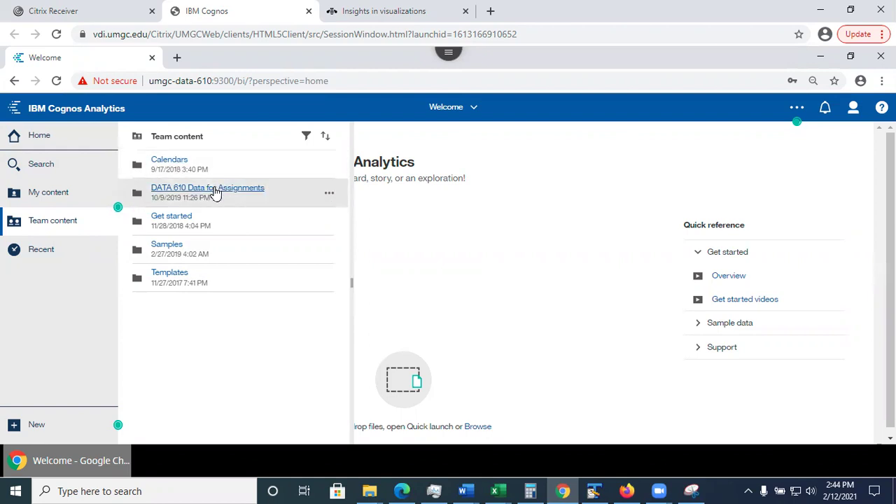
# - Browse DATA 610 Data for Assignments, peeking into Assignment - Getting Started and Assignment 2
pyautogui.click(215, 189)
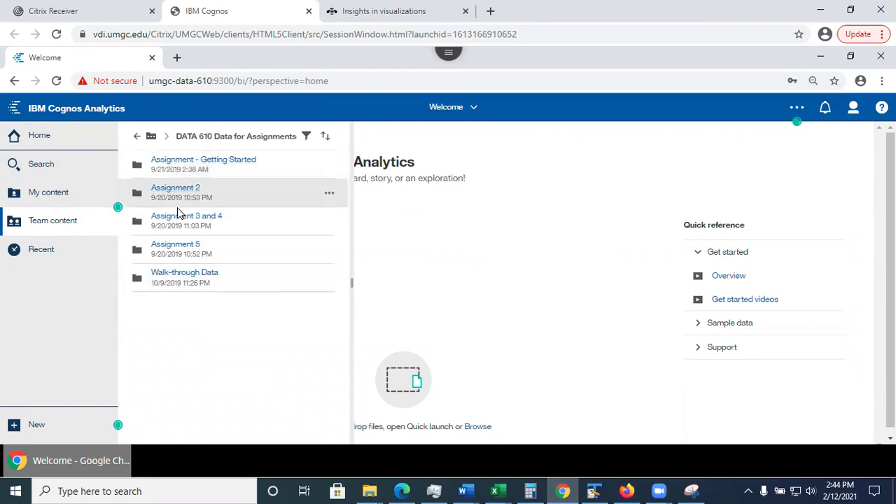
pyautogui.click(198, 165)
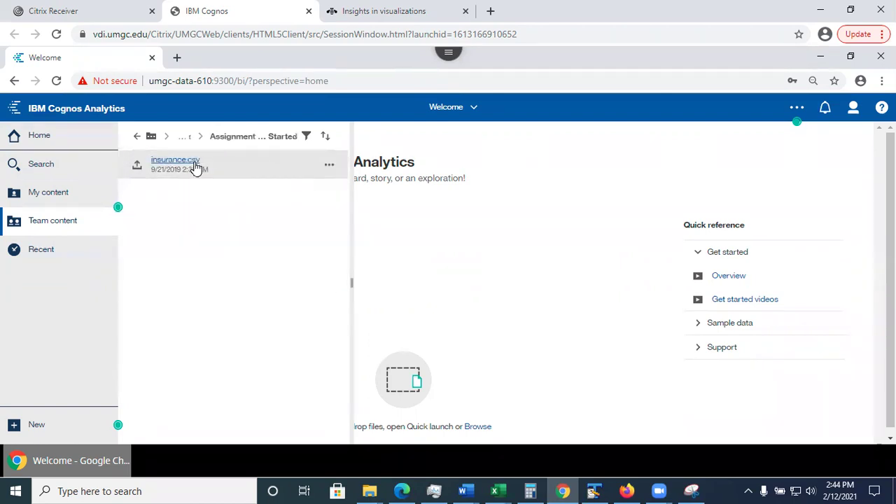
pyautogui.click(137, 137)
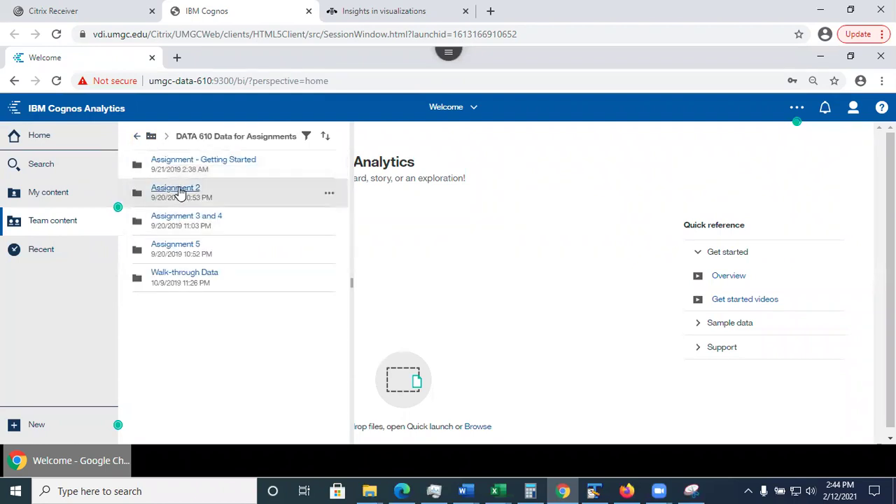
pyautogui.click(177, 191)
pyautogui.click(136, 137)
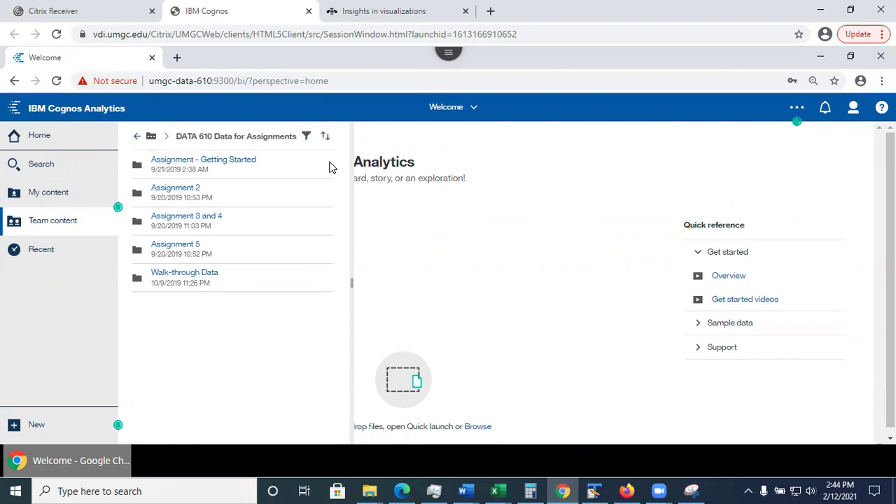
# - Widen and narrow the folder panel, then go back up to the Team content list
pyautogui.moveTo(350, 201); pyautogui.dragTo(518, 205)
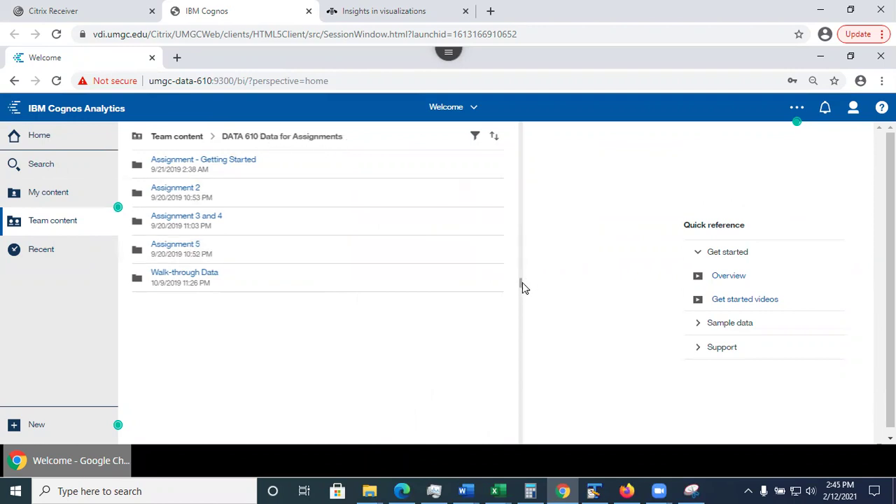
pyautogui.moveTo(521, 283); pyautogui.dragTo(168, 139)
pyautogui.click(136, 136)
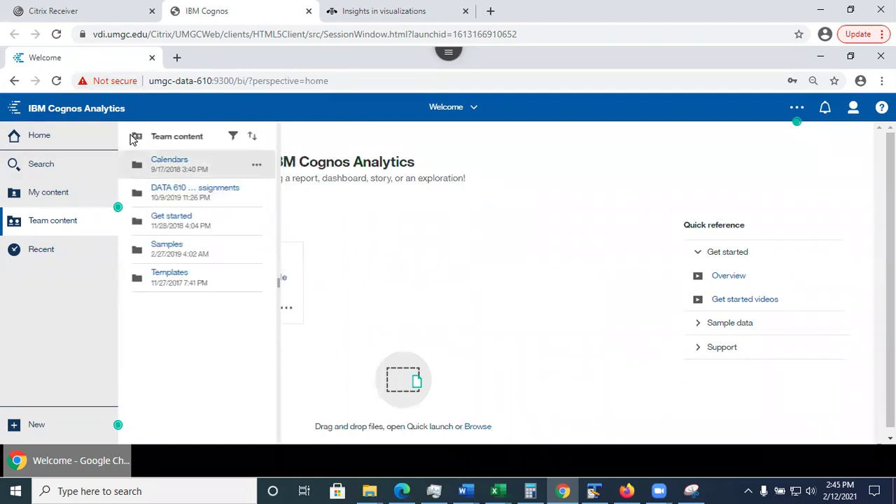
# - Close Team content and briefly view the Recent list
pyautogui.click(56, 223)
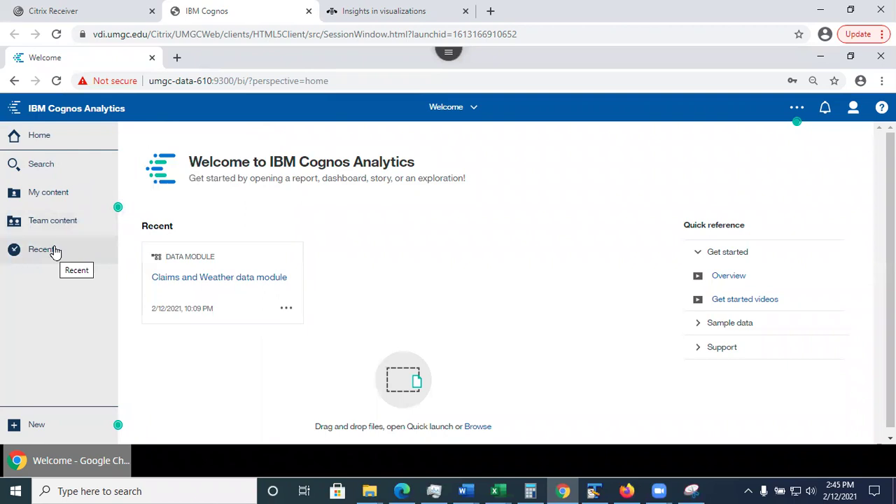
pyautogui.click(56, 254)
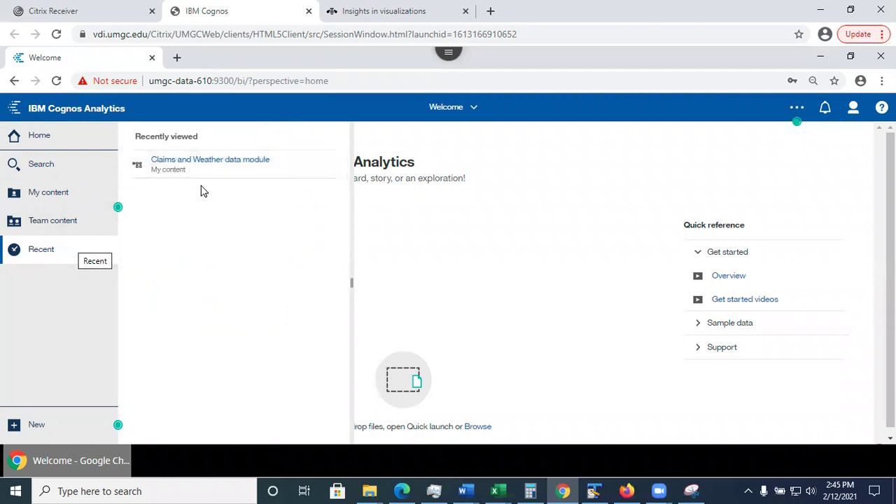
pyautogui.click(65, 258)
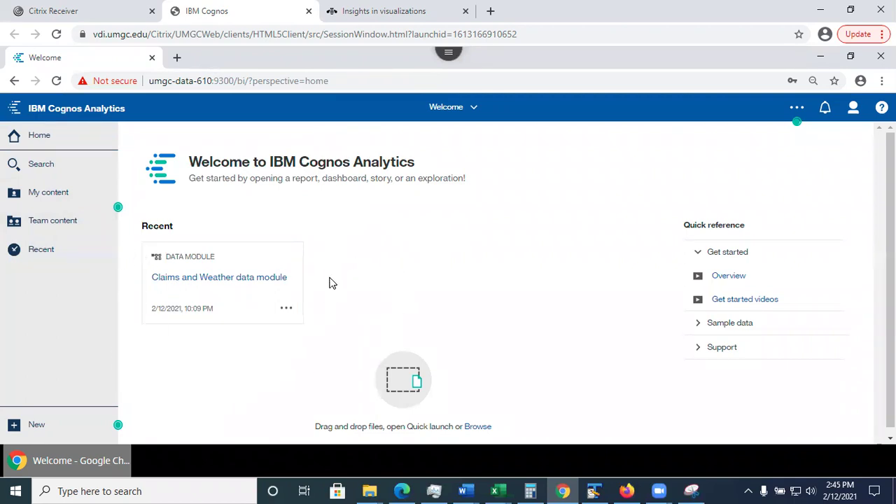
# - Check the Claims and Weather data module's action menu twice, then reopen Recent
pyautogui.click(286, 311)
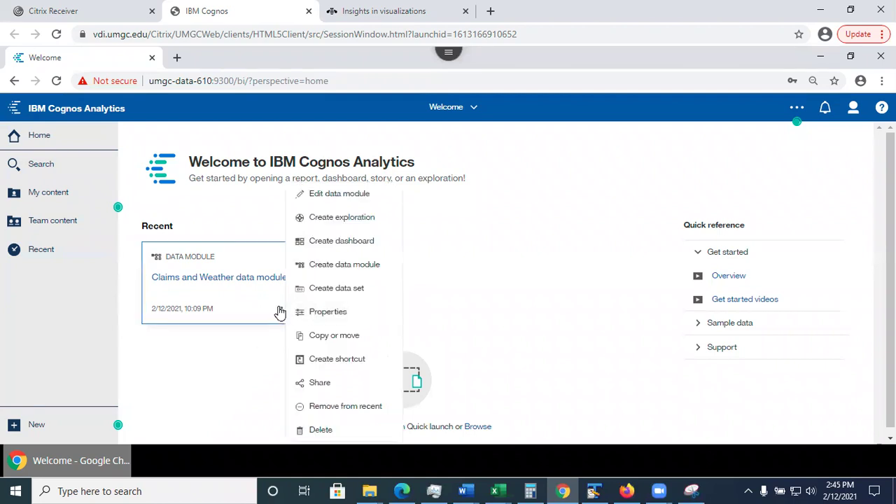
pyautogui.click(242, 348)
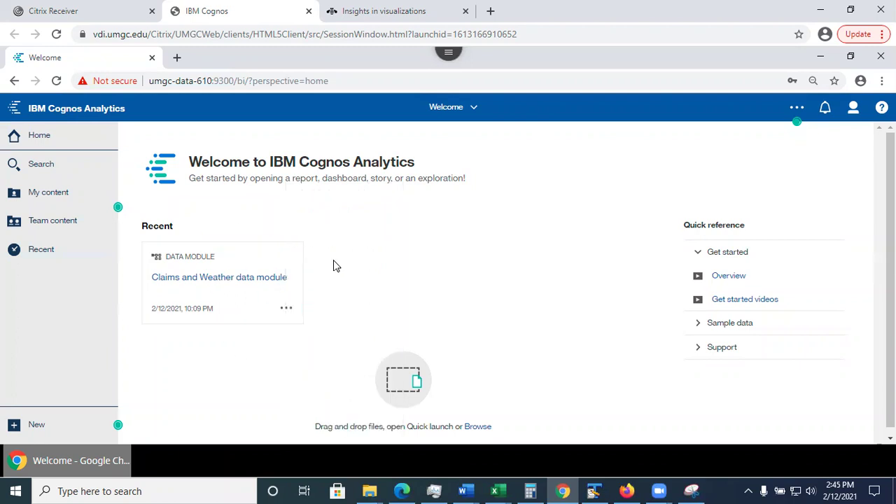
pyautogui.click(286, 310)
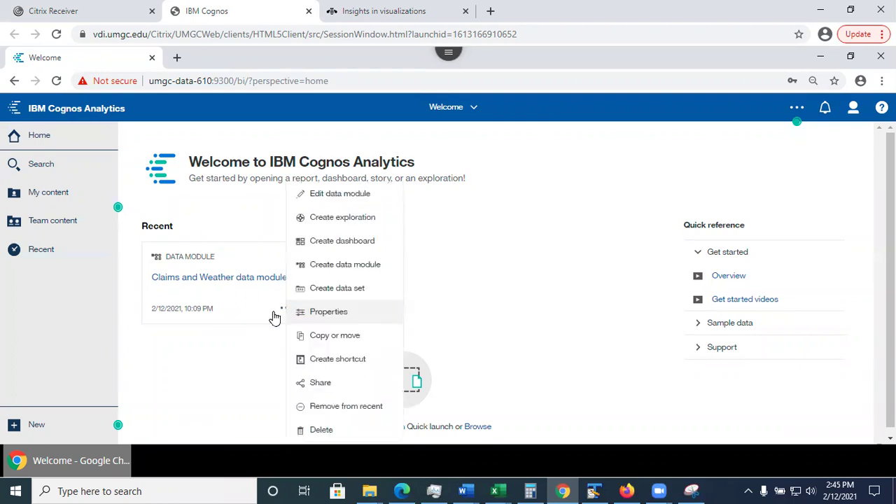
pyautogui.click(186, 397)
pyautogui.click(41, 250)
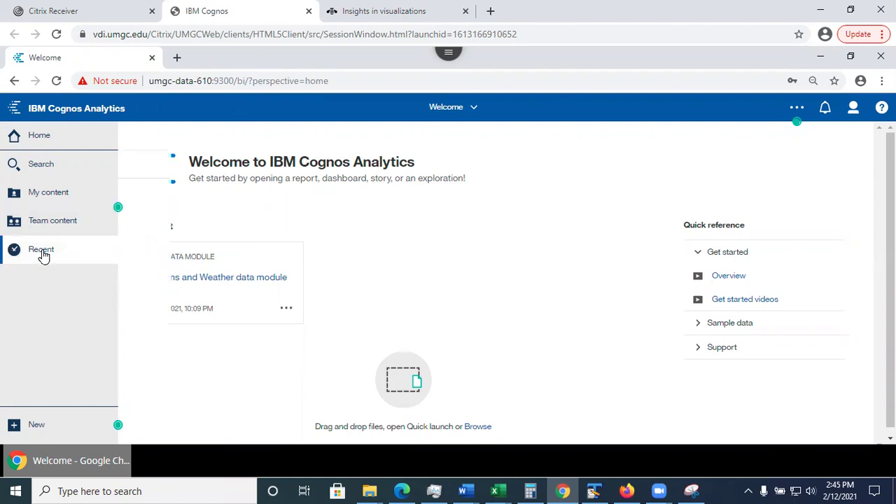
# - Show My content and review its Sort by and Order options, keeping name ascending
pyautogui.click(49, 194)
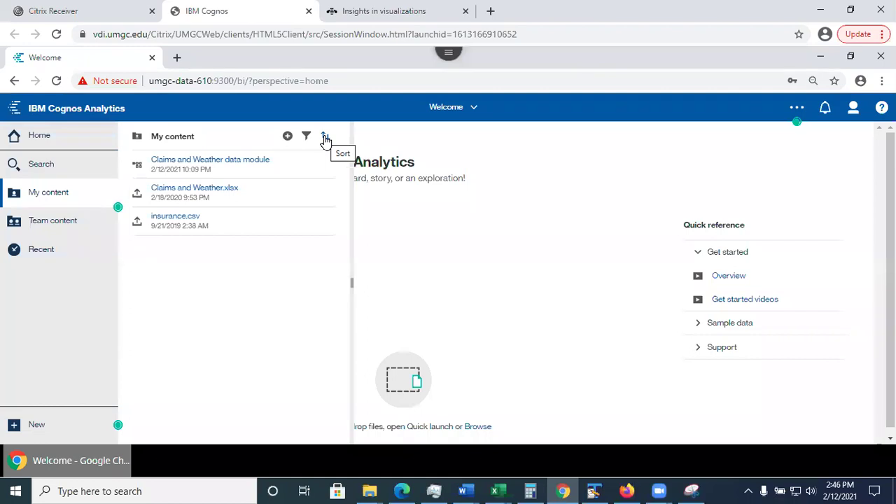
pyautogui.click(324, 138)
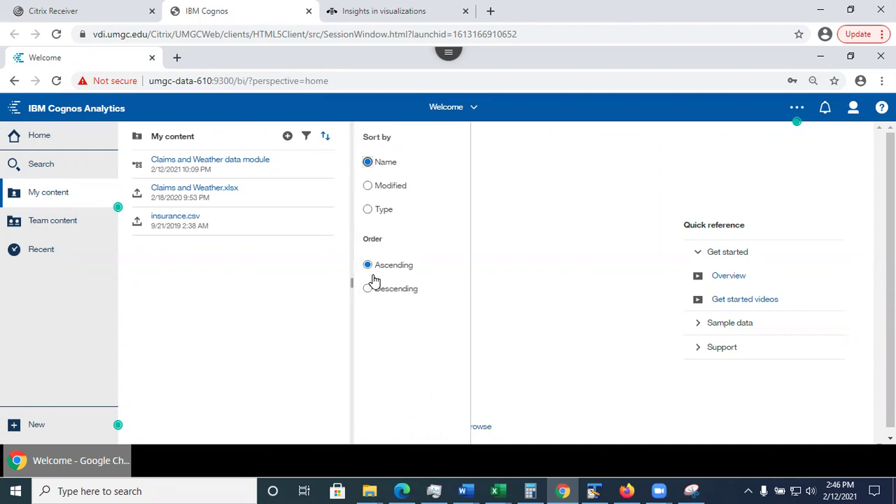
pyautogui.click(315, 302)
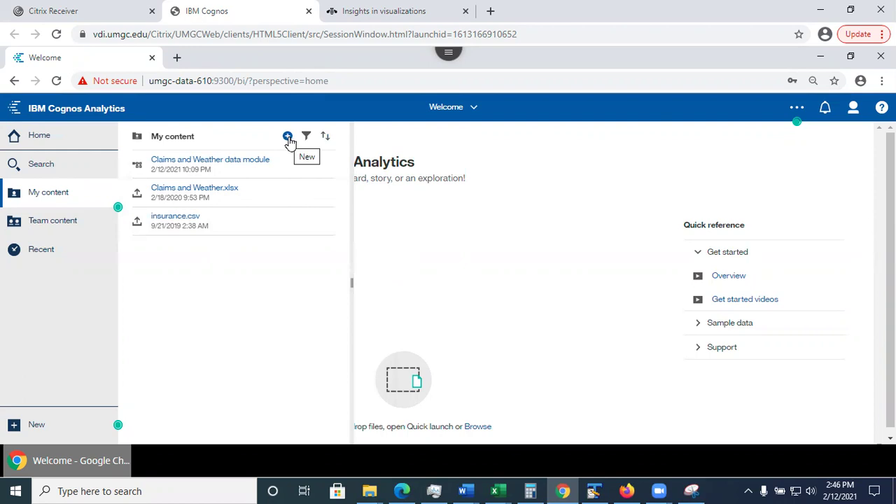
# - Create a new folder named 'Assignment 2' in My content and peek inside it
pyautogui.click(287, 137)
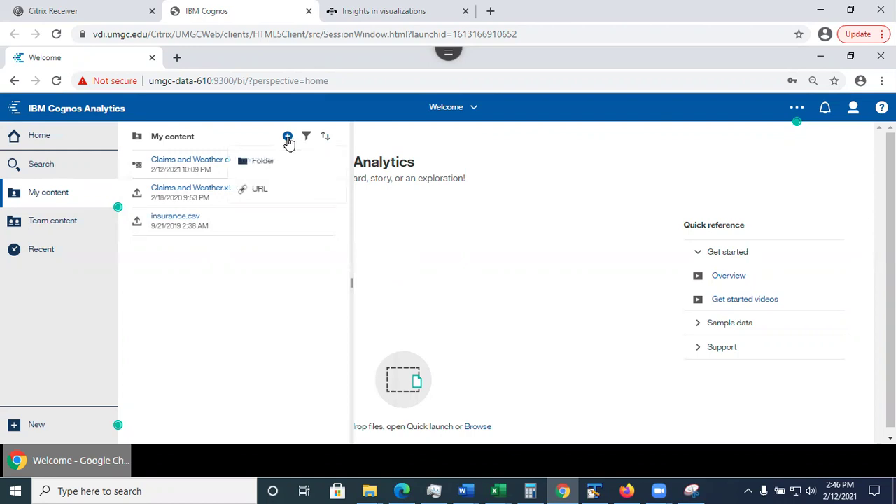
pyautogui.click(274, 165)
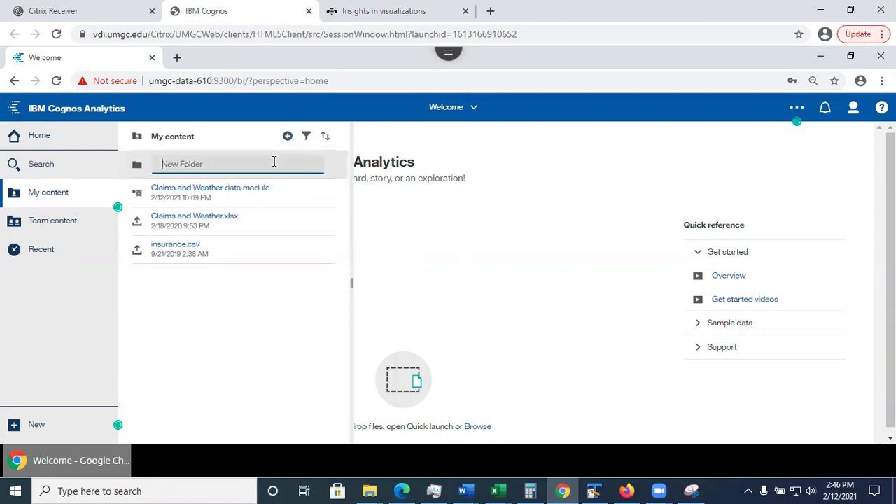
pyautogui.write('Assignment 2')
pyautogui.press('Return')
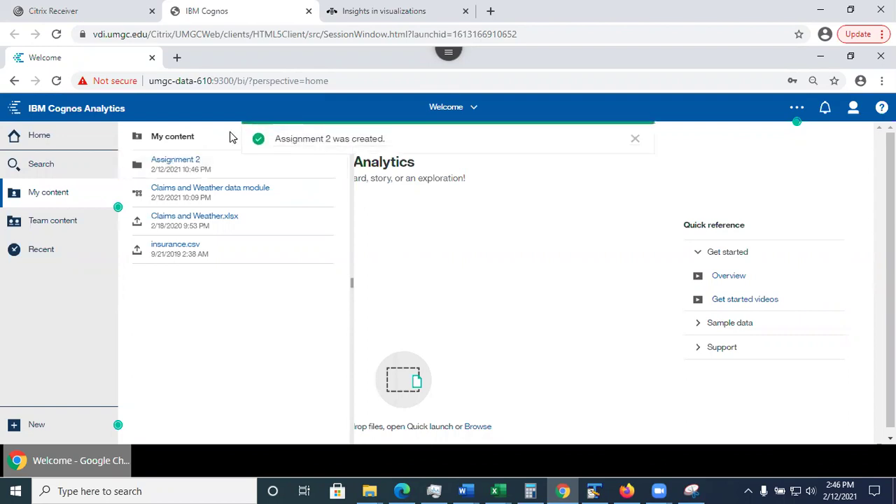
pyautogui.click(176, 165)
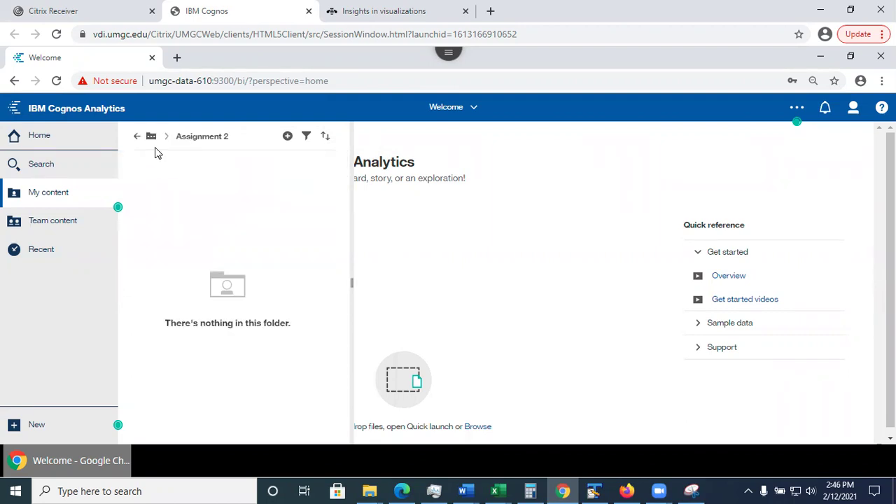
pyautogui.click(137, 136)
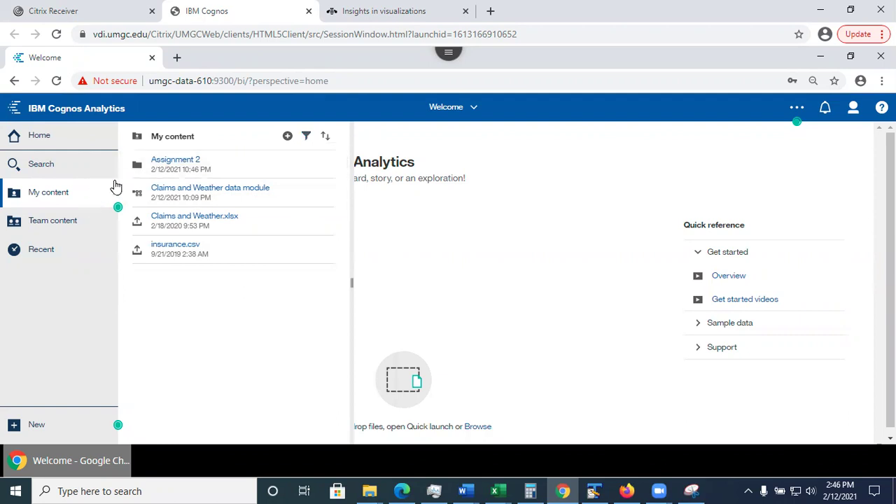
pyautogui.click(307, 140)
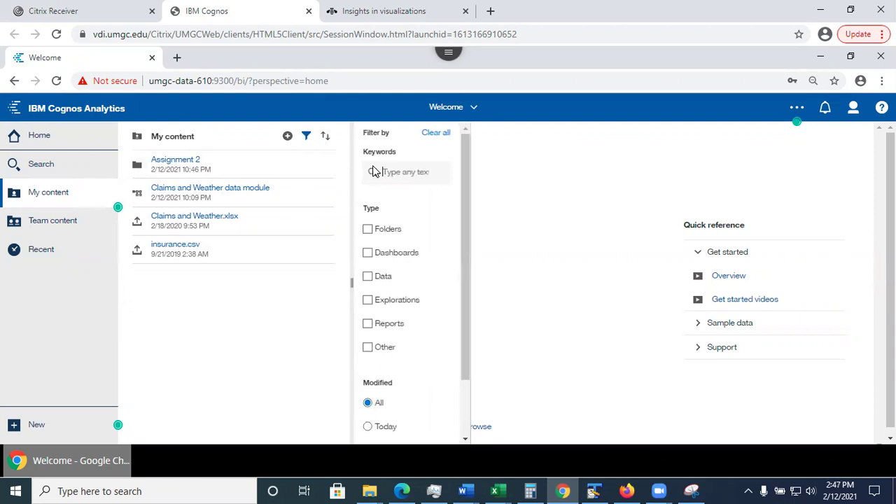
pyautogui.click(368, 230)
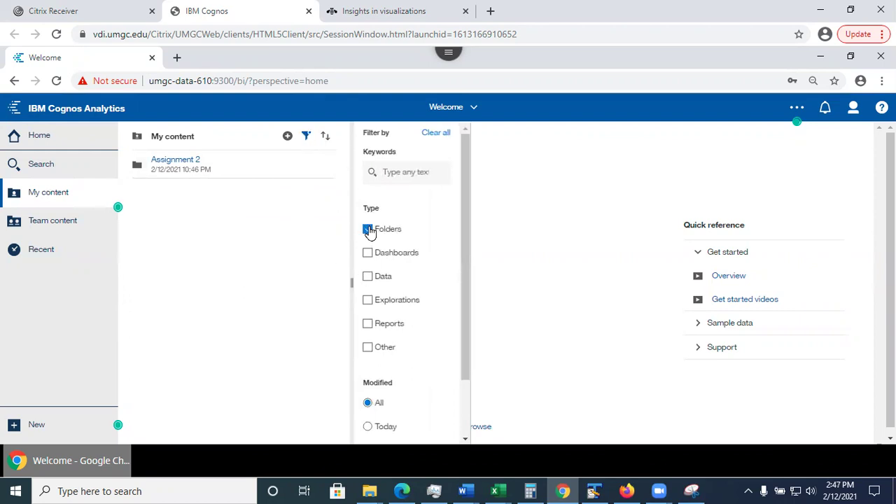
pyautogui.click(368, 230)
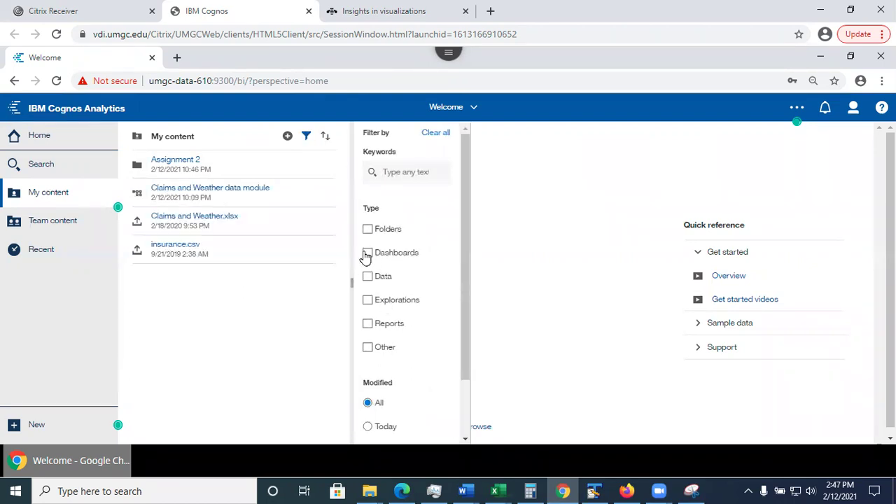
pyautogui.click(368, 277)
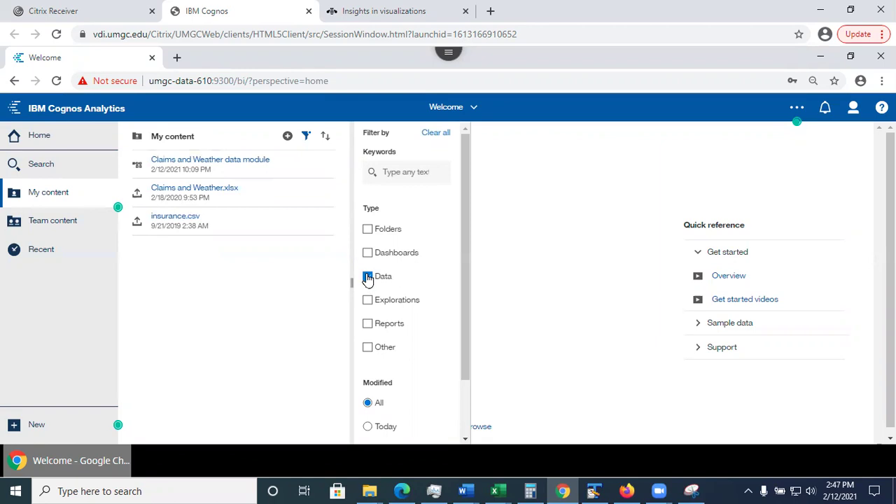
pyautogui.click(368, 278)
pyautogui.click(270, 260)
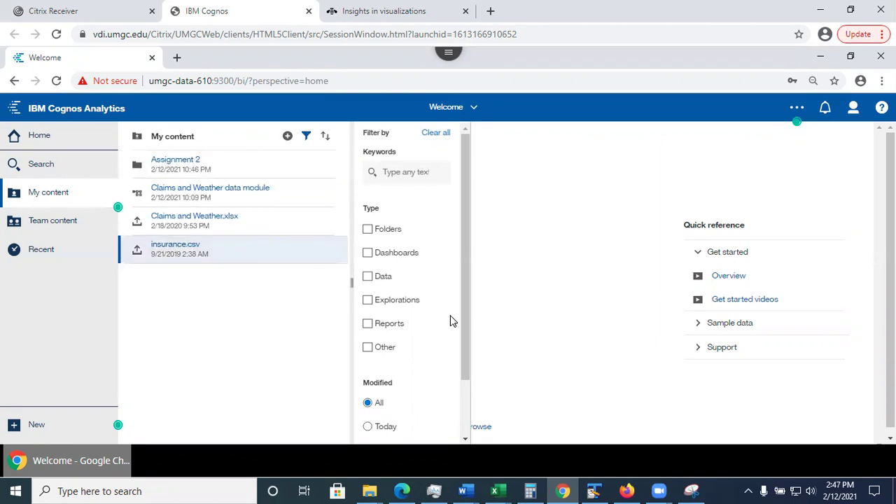
pyautogui.moveTo(467, 303); pyautogui.dragTo(474, 399)
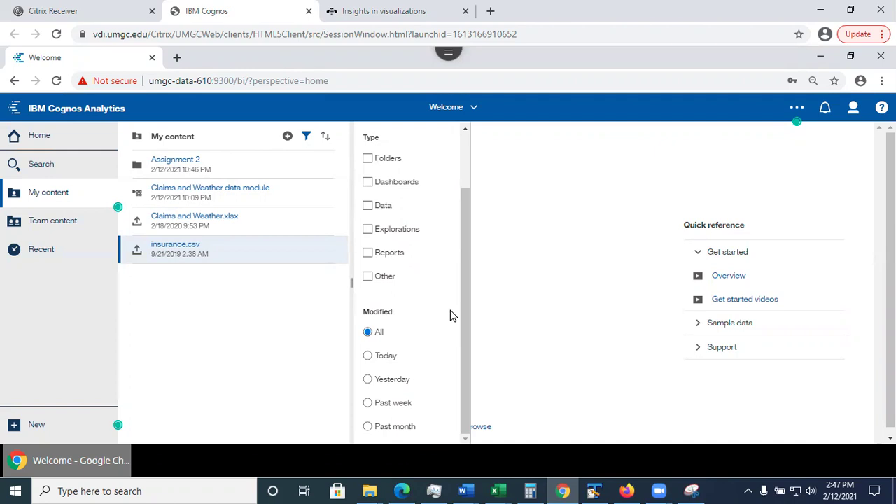
# - Try the Today, Yesterday and Past week date filters, then return to All
pyautogui.click(367, 357)
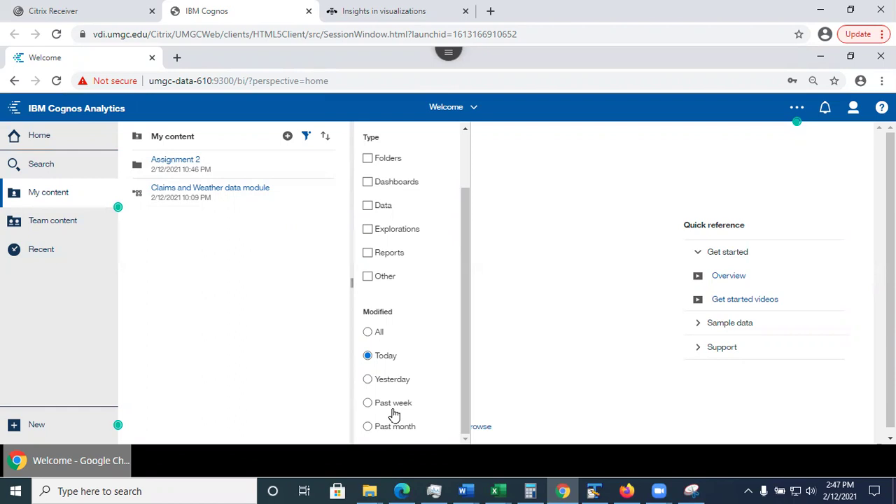
pyautogui.click(369, 381)
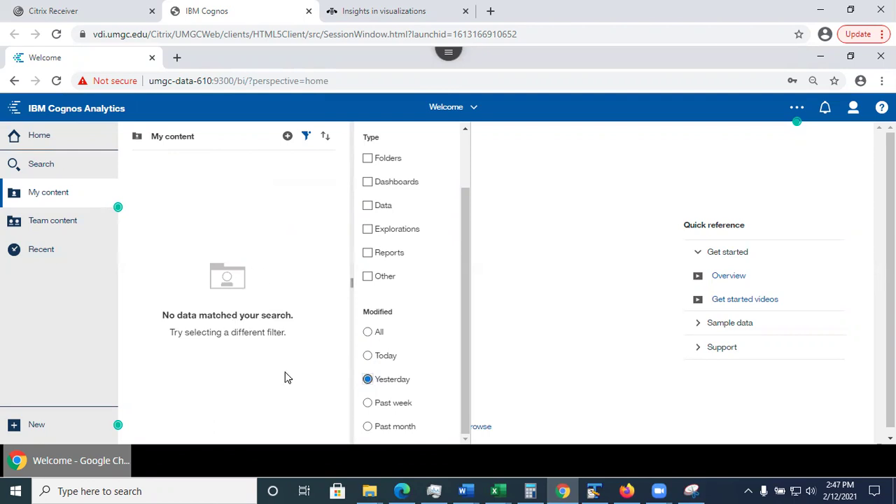
pyautogui.click(368, 404)
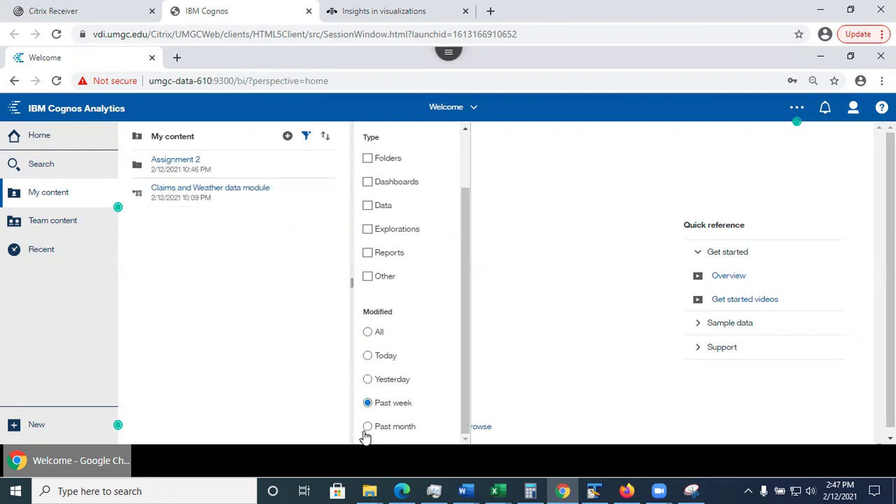
pyautogui.click(365, 334)
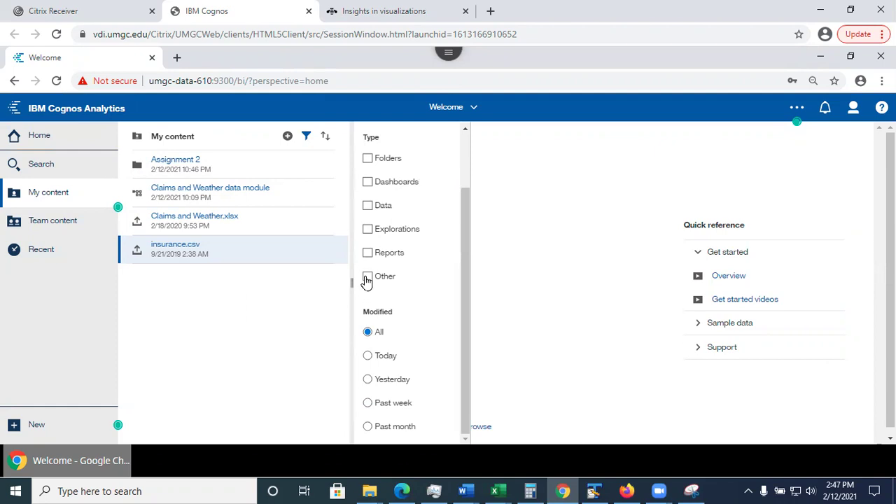
# - Filter by Data, then Reports, and clear all filters to show all four items
pyautogui.click(368, 210)
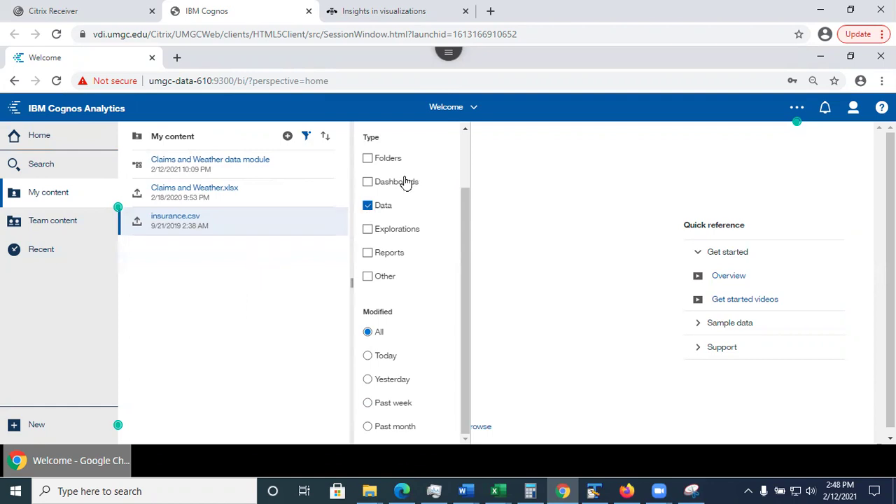
pyautogui.click(367, 206)
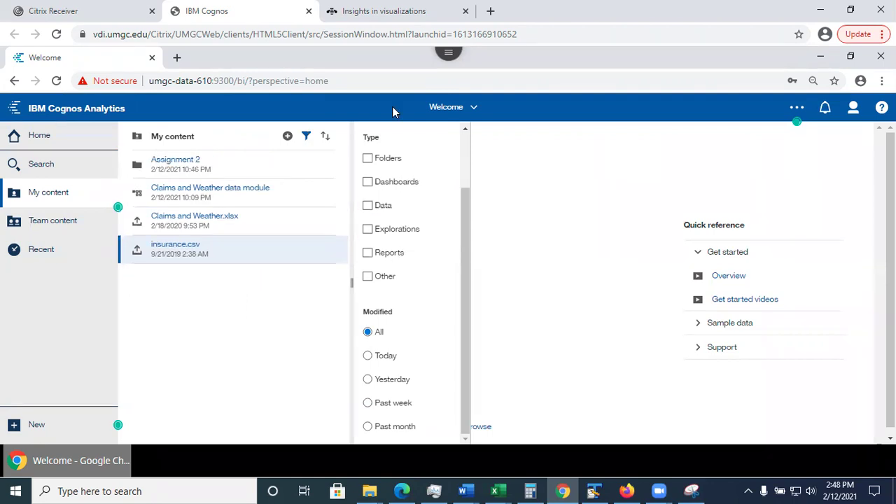
pyautogui.click(368, 253)
pyautogui.click(306, 138)
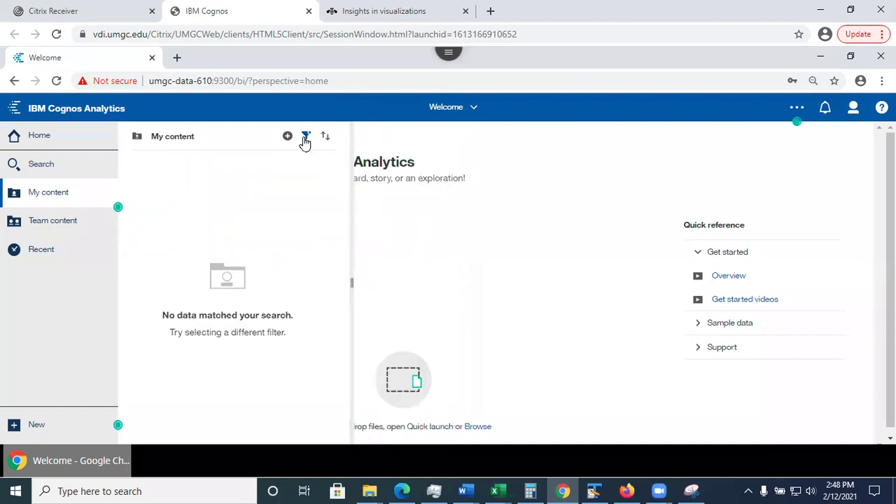
pyautogui.click(306, 136)
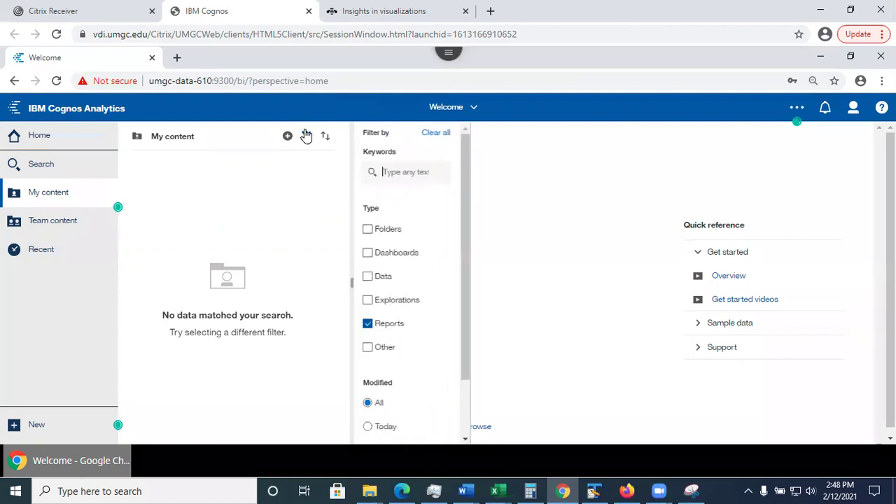
pyautogui.click(443, 135)
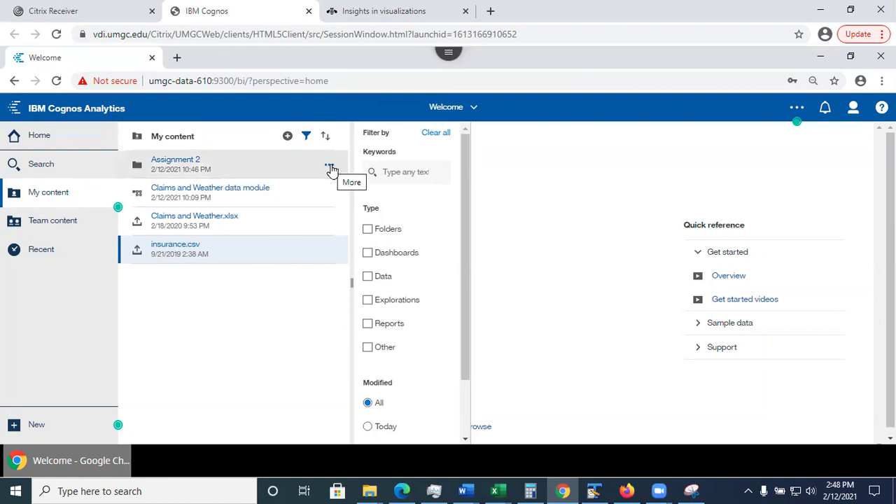
# - View the Assignment 2 folder's Properties, checking its Permissions and General tabs
pyautogui.click(329, 166)
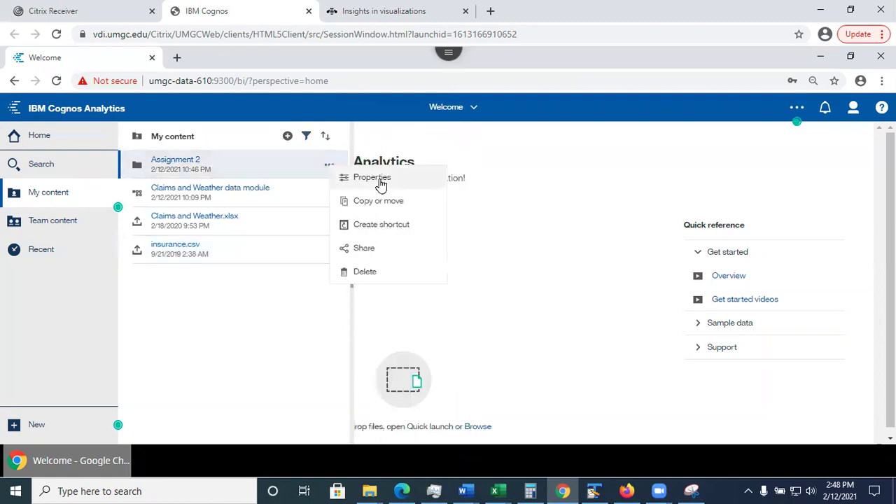
pyautogui.click(378, 179)
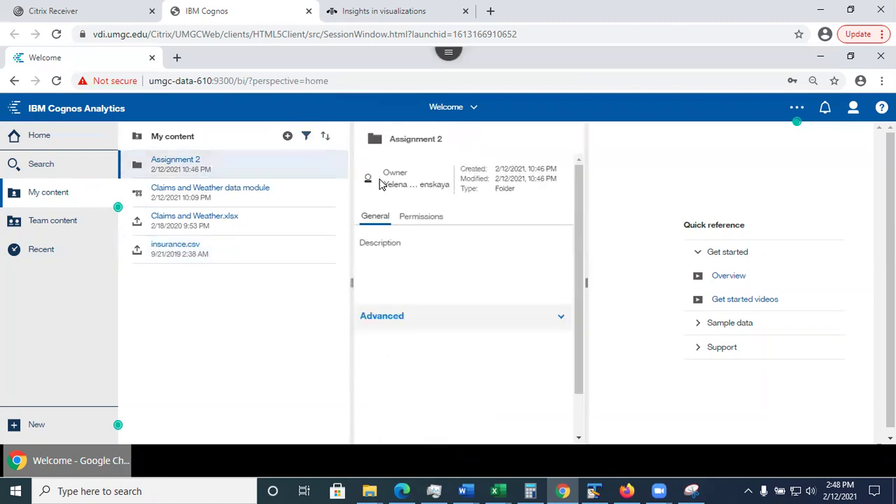
pyautogui.click(428, 220)
pyautogui.click(374, 217)
pyautogui.click(464, 143)
# - Close the Assignment 2 properties and dismiss its action menu
pyautogui.click(327, 165)
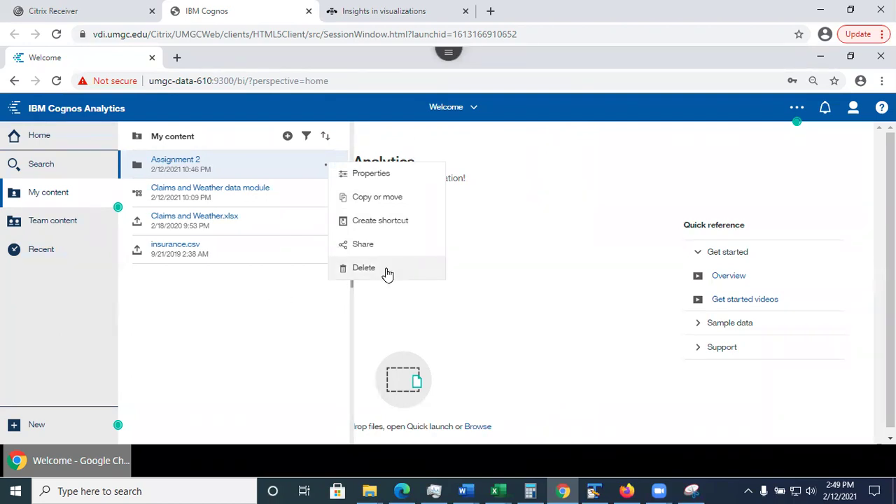
pyautogui.click(305, 315)
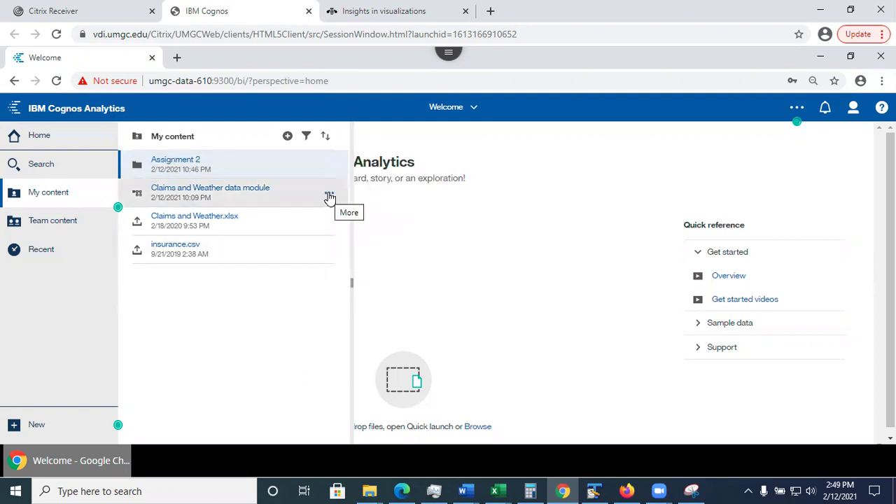
# - Check the Claims and Weather data module's actions, then close My content to show Welcome
pyautogui.click(329, 197)
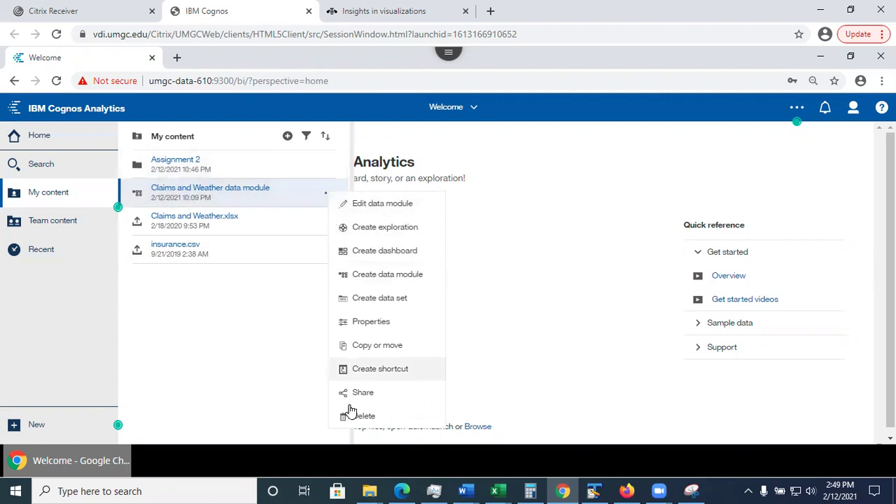
pyautogui.click(256, 403)
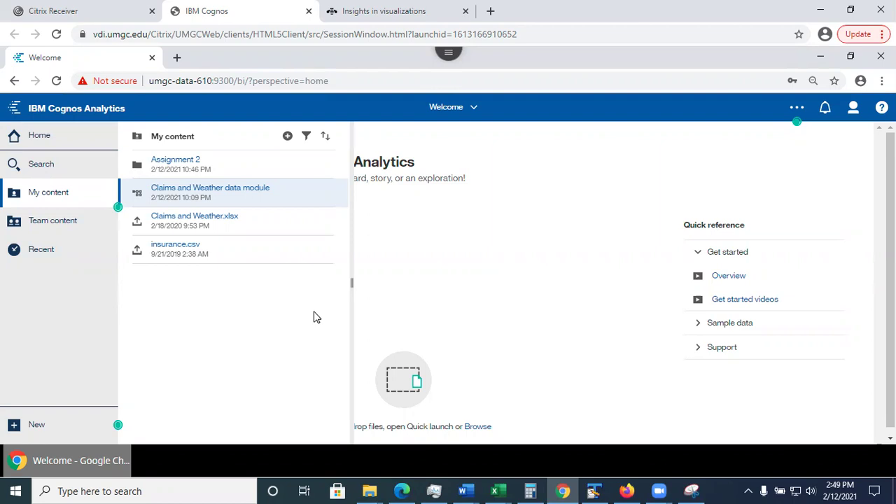
pyautogui.click(48, 200)
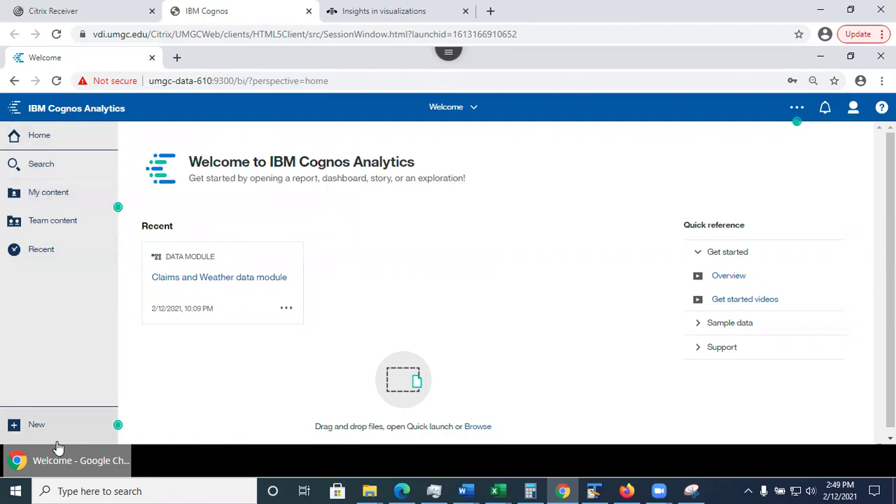
# - Search all content for 'claim and weather', returning 5 results
pyautogui.click(49, 168)
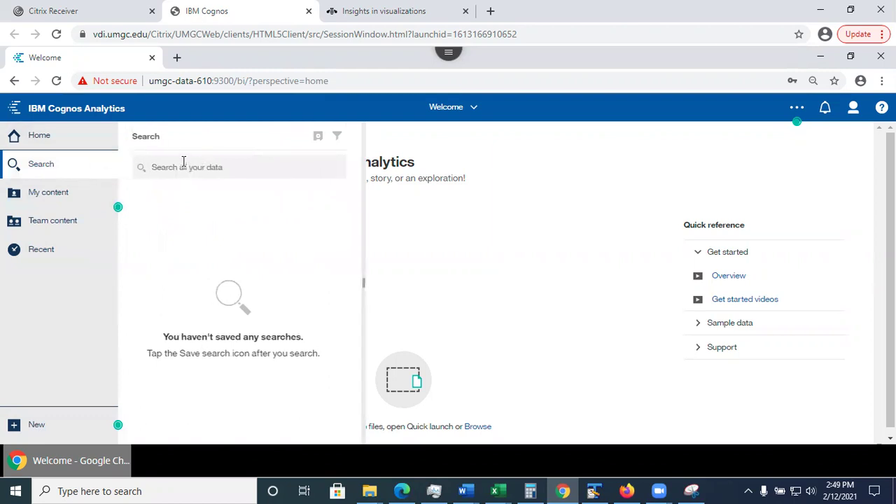
pyautogui.write('claim and weather')
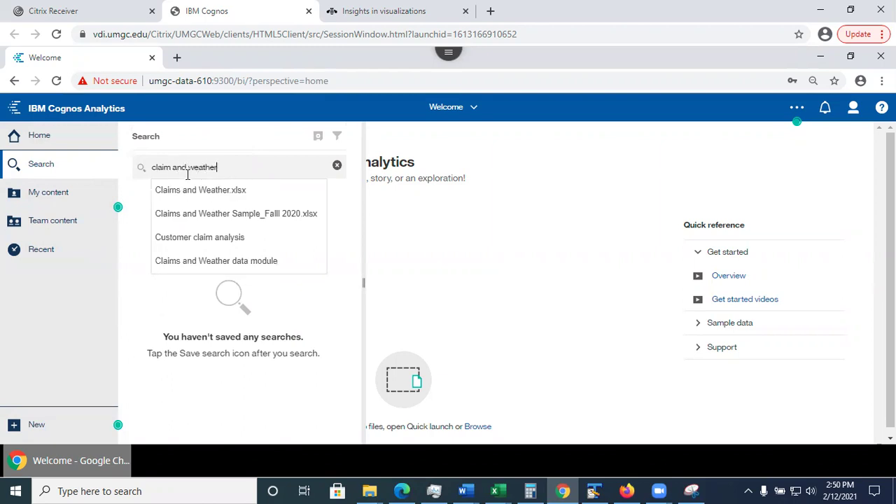
pyautogui.press('Return')
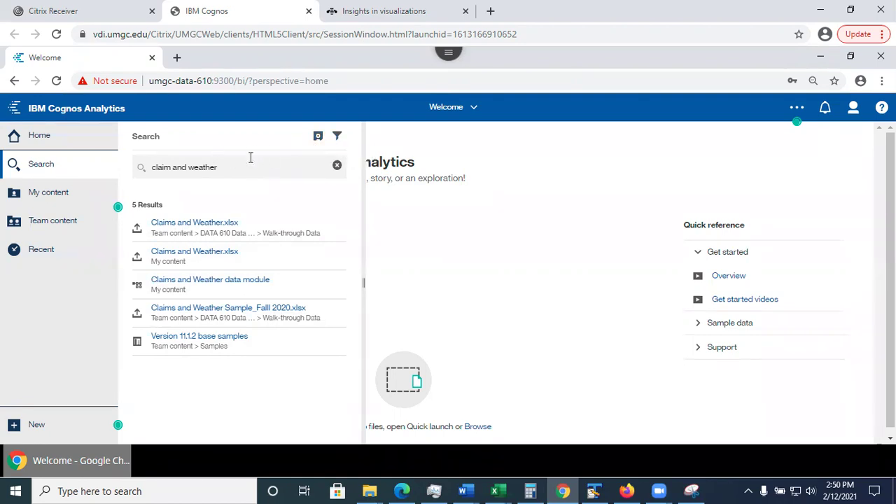
# - Try the Today and Data filters on the results, then clear all filters and the search
pyautogui.click(339, 139)
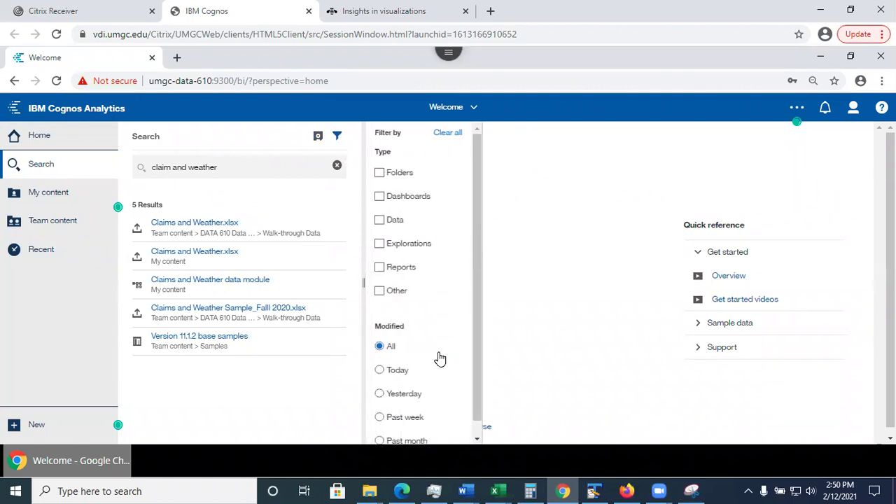
pyautogui.click(381, 372)
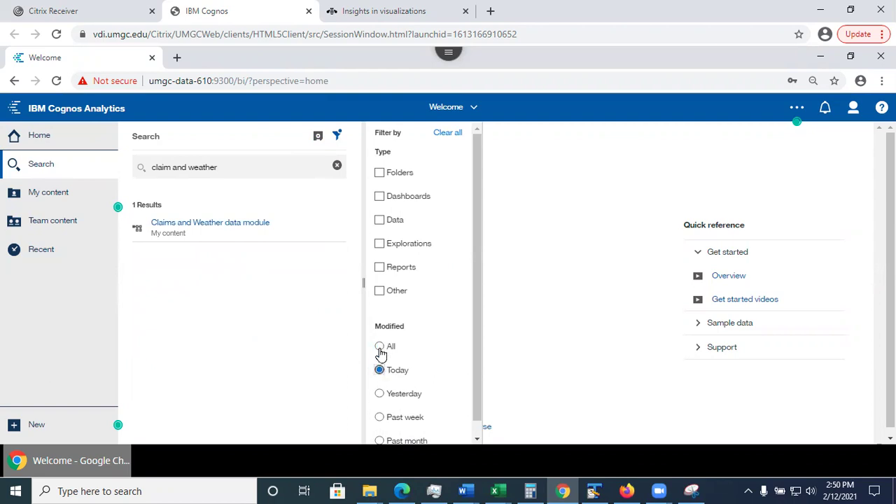
pyautogui.click(382, 346)
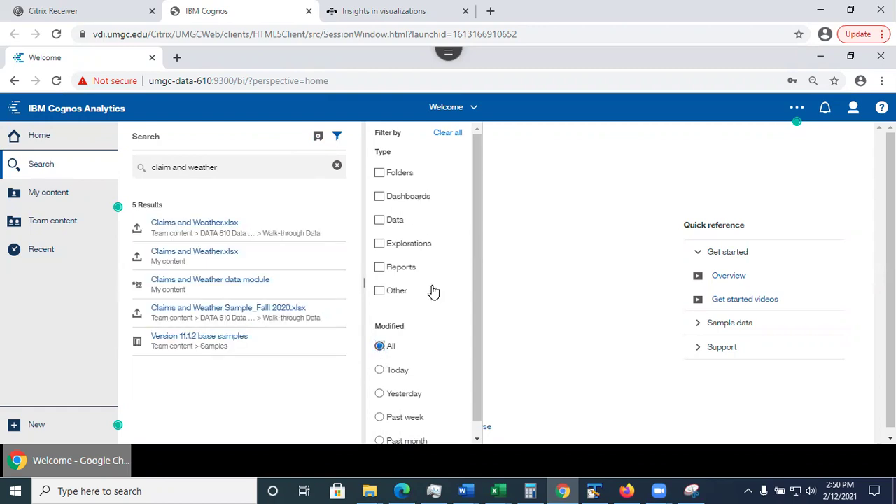
pyautogui.click(380, 222)
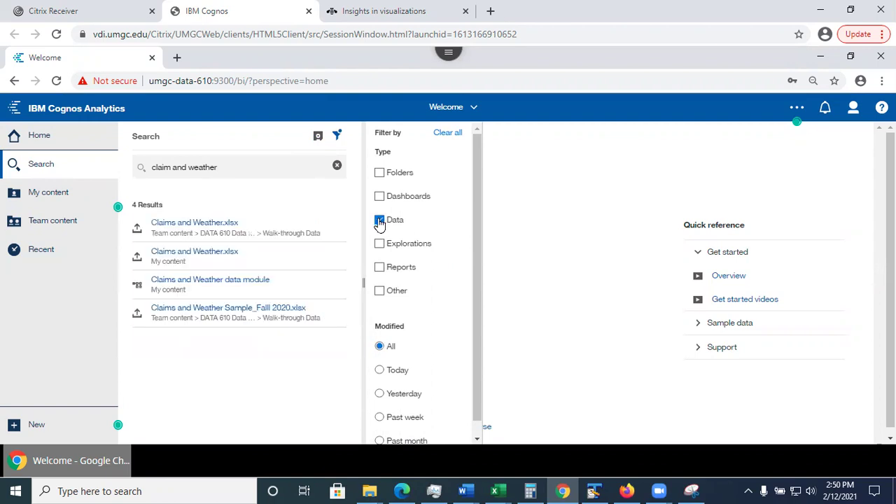
pyautogui.click(379, 221)
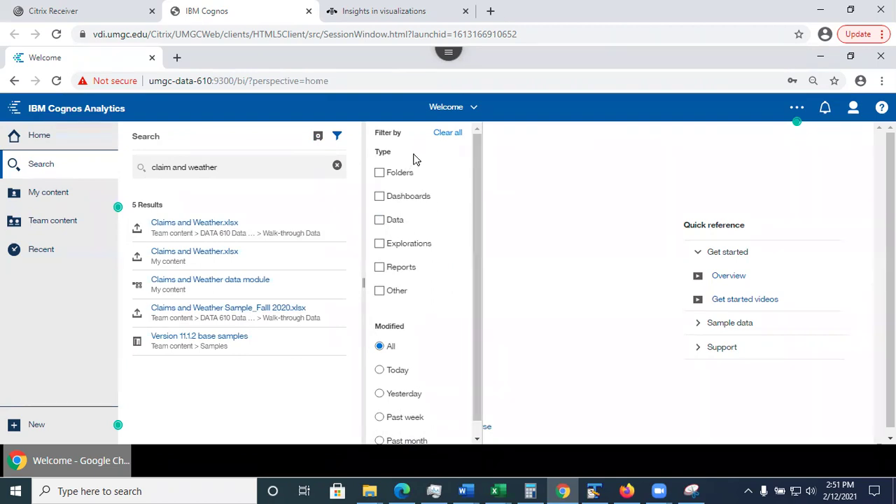
pyautogui.click(448, 134)
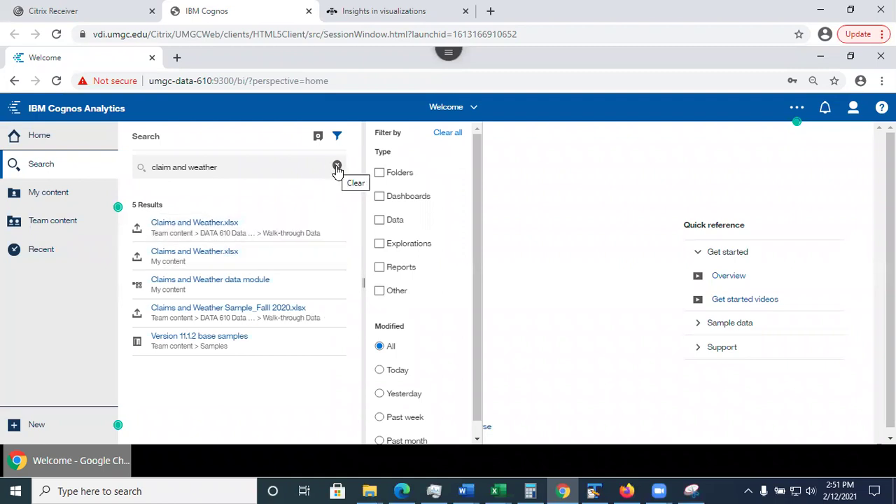
pyautogui.click(337, 168)
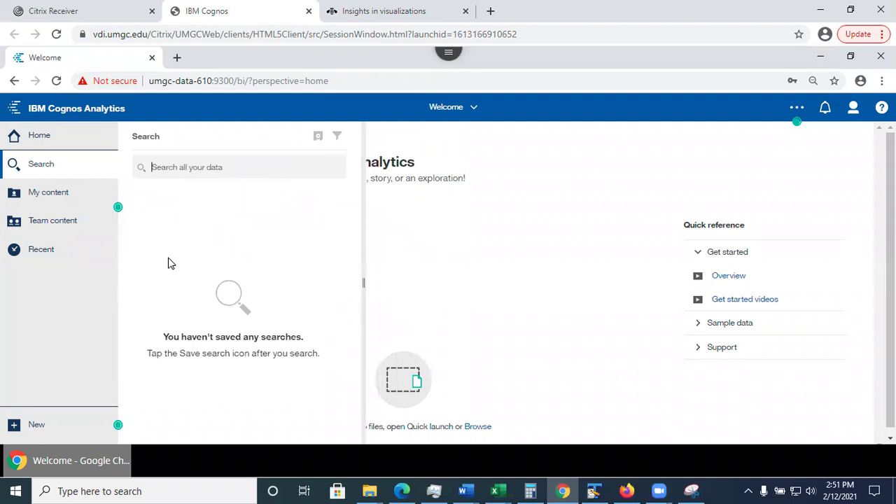
pyautogui.click(50, 198)
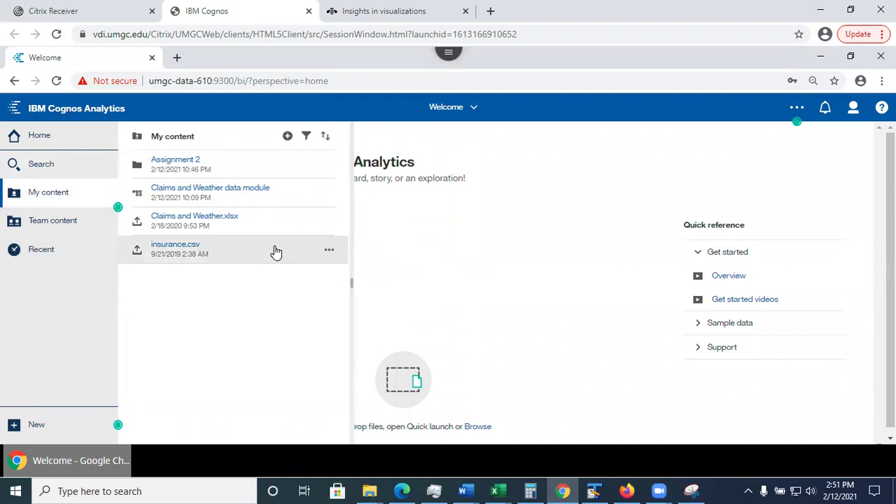
pyautogui.click(457, 254)
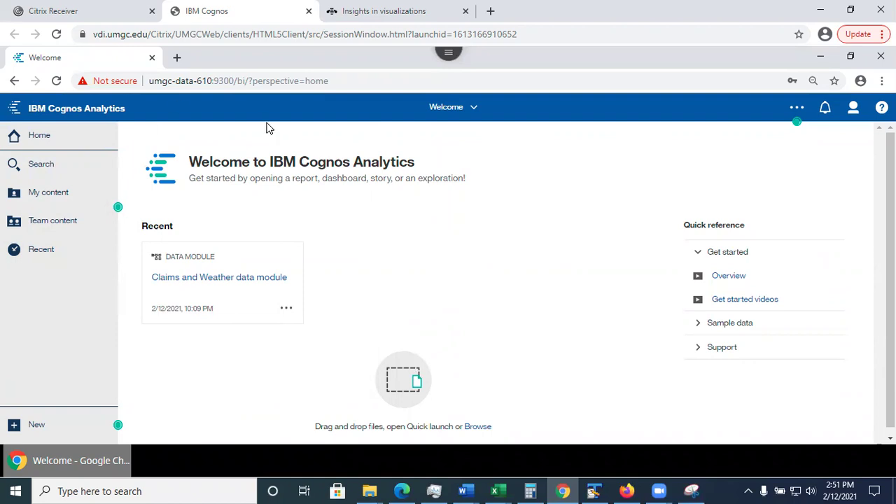
pyautogui.click(475, 112)
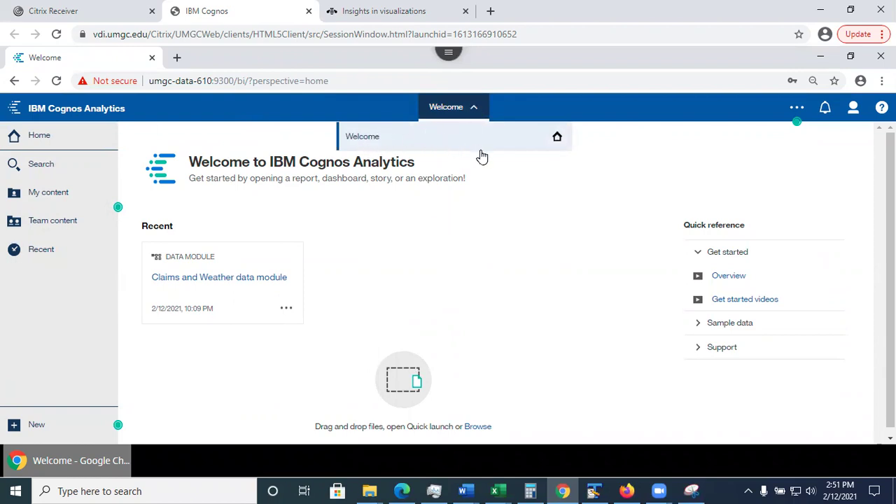
pyautogui.click(480, 107)
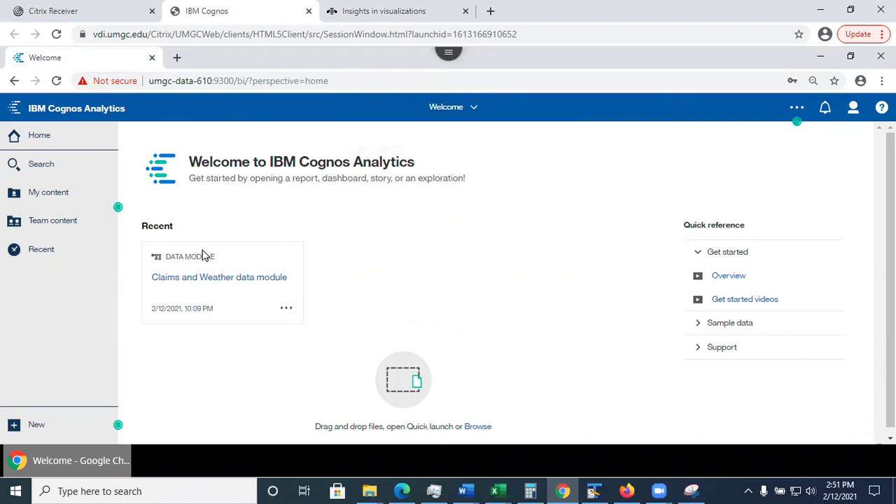
# - Open the recent Claims and Weather data module, then switch to the Welcome view
pyautogui.click(213, 295)
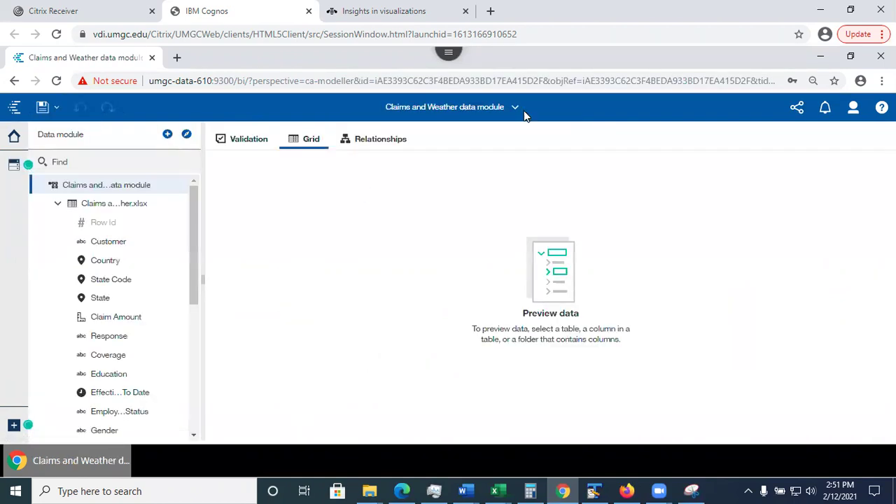
pyautogui.click(515, 111)
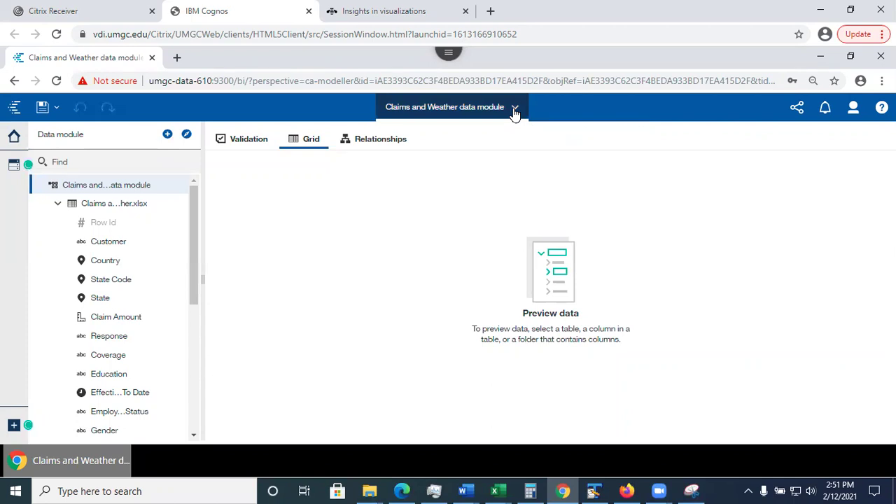
pyautogui.click(514, 111)
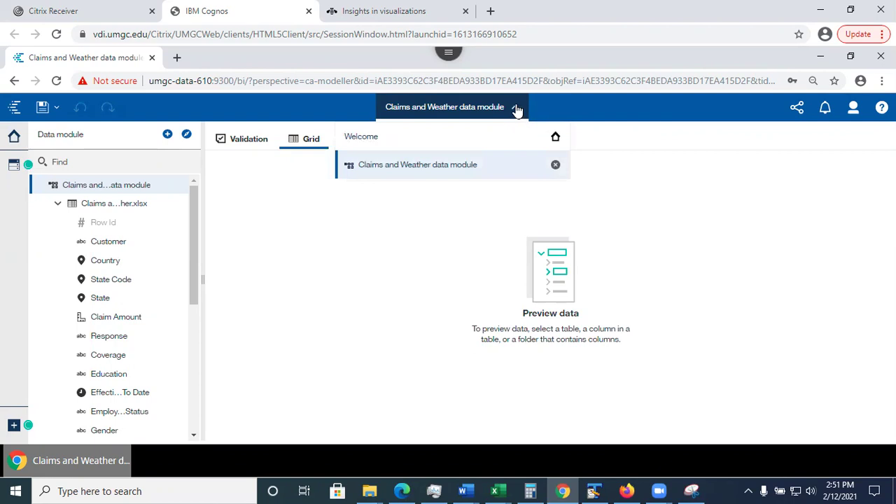
pyautogui.click(515, 110)
pyautogui.click(514, 111)
pyautogui.click(374, 139)
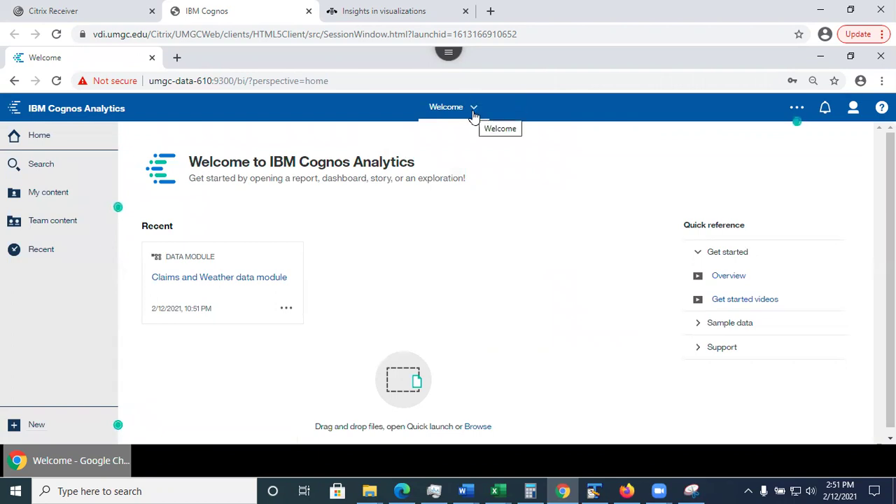
# - Return to the Claims and Weather module and preview the Claims and Weather.xlsx table in the grid
pyautogui.click(473, 113)
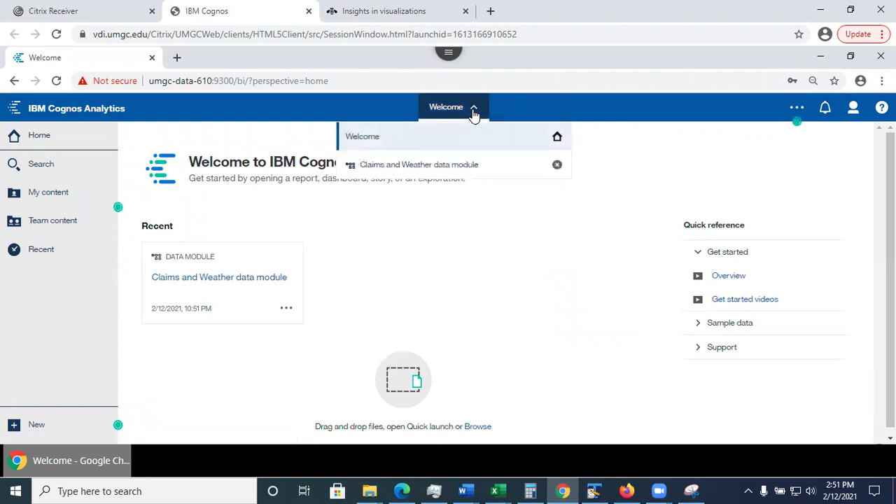
pyautogui.click(449, 167)
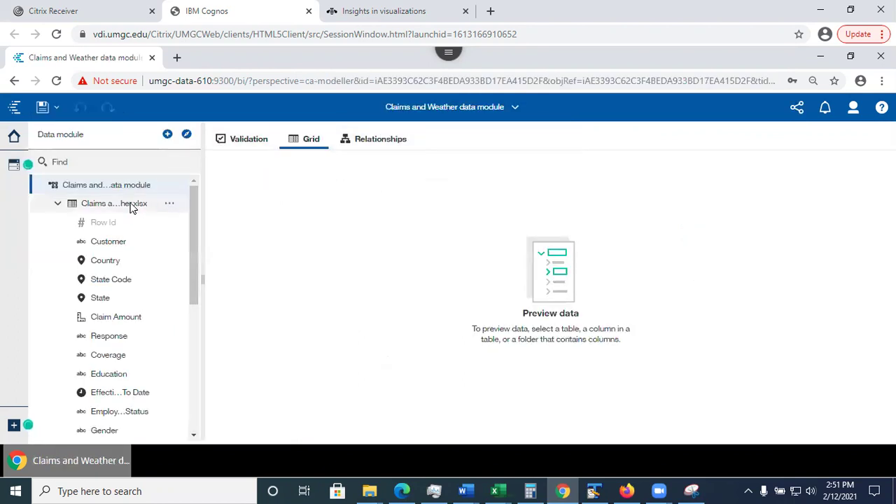
pyautogui.click(110, 207)
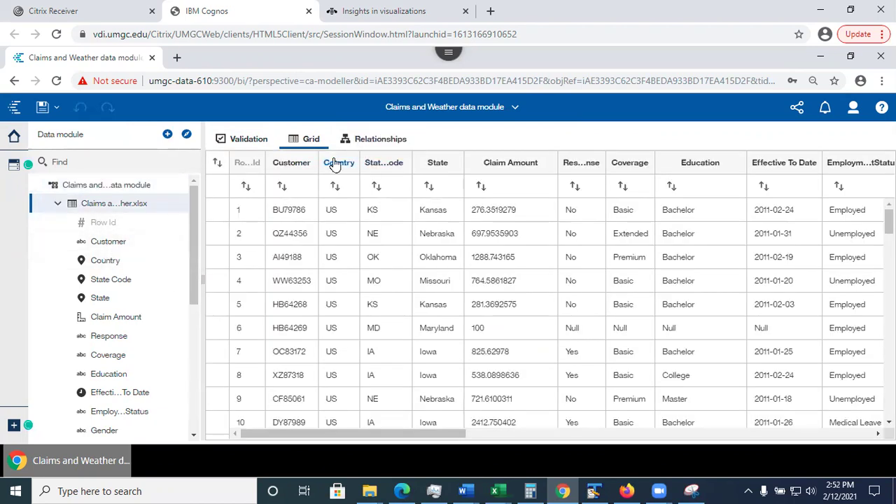
# - Hide the Country column from users, then go back to the Welcome page
pyautogui.rightClick(337, 163)
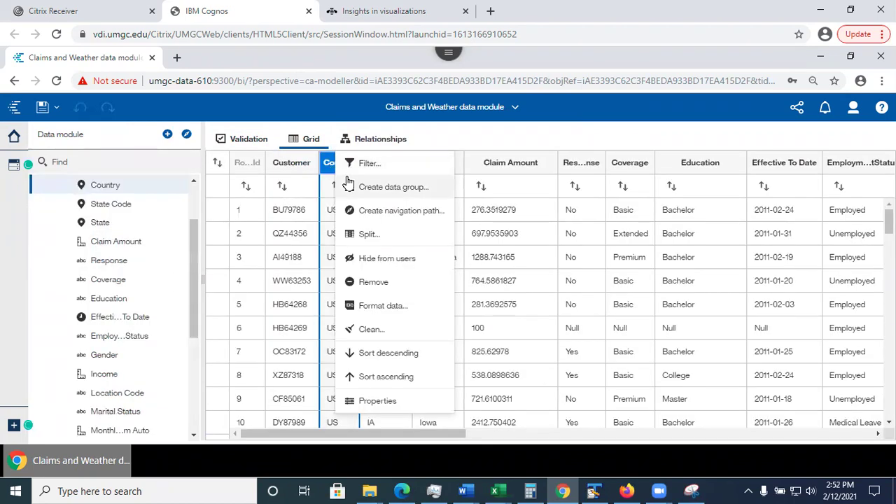
pyautogui.click(410, 258)
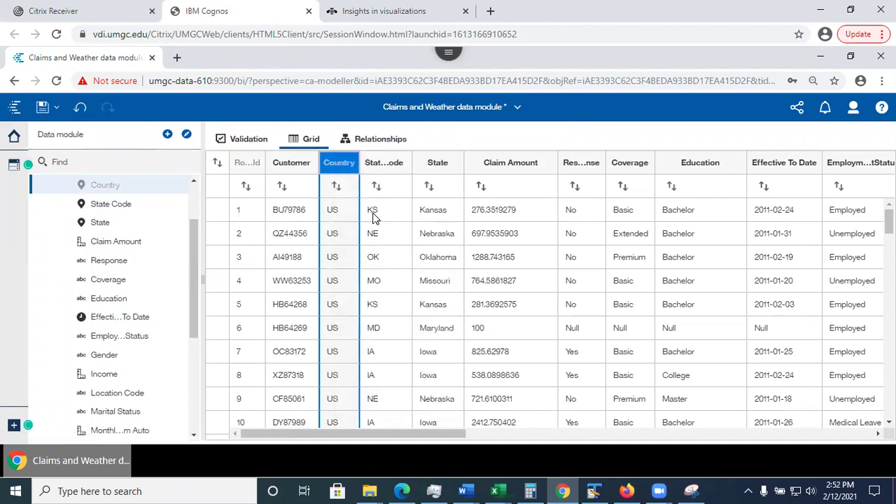
pyautogui.click(14, 137)
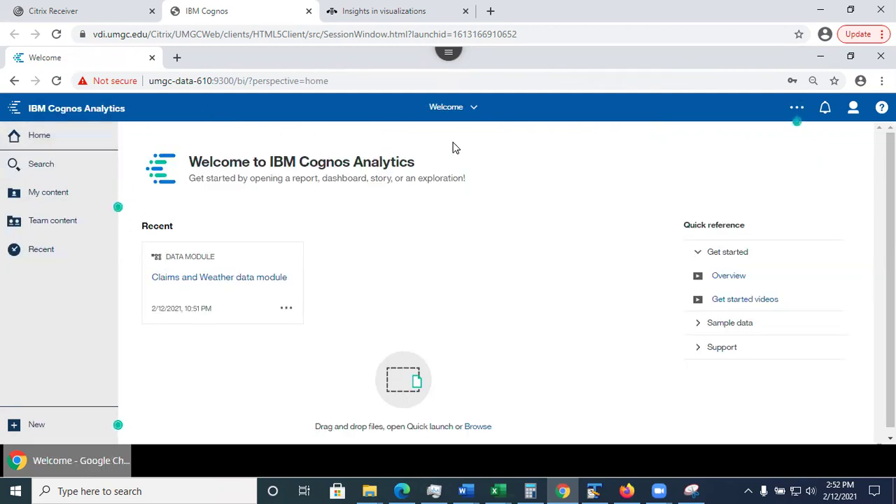
# - Switch to the Claims and Weather data module, then back to the Welcome view
pyautogui.click(476, 116)
pyautogui.click(476, 116)
pyautogui.click(474, 111)
pyautogui.click(452, 166)
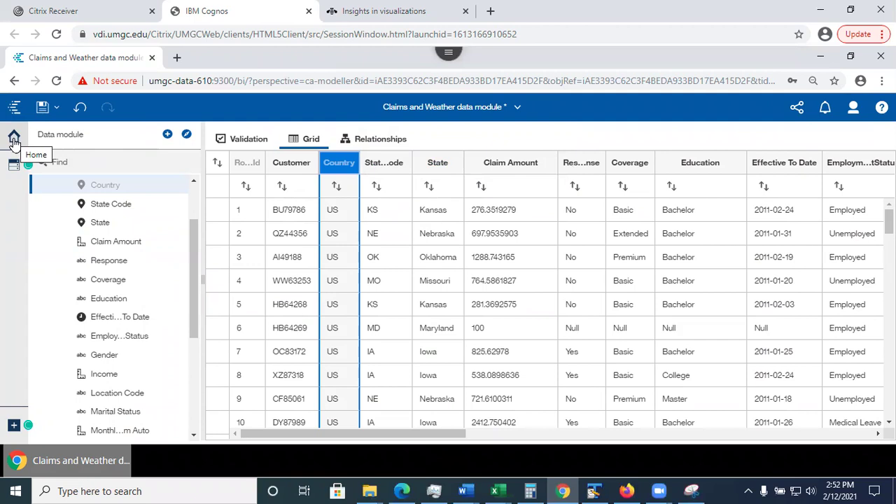
pyautogui.click(13, 140)
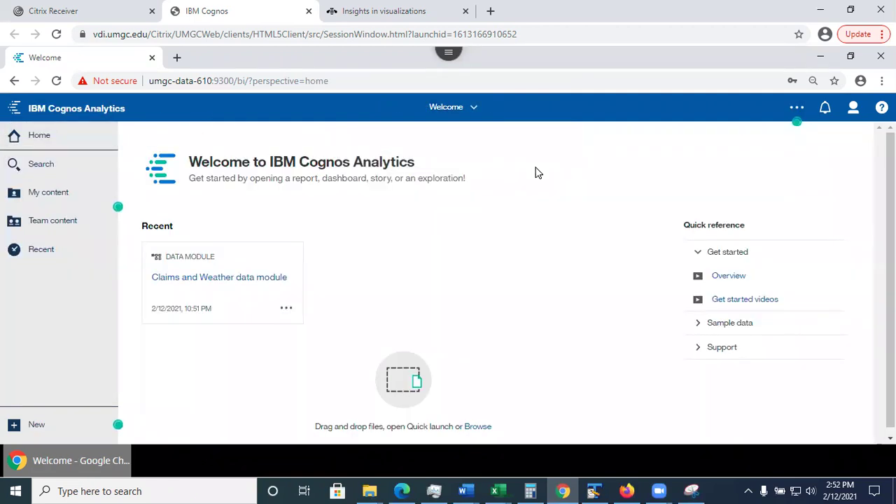
pyautogui.click(476, 112)
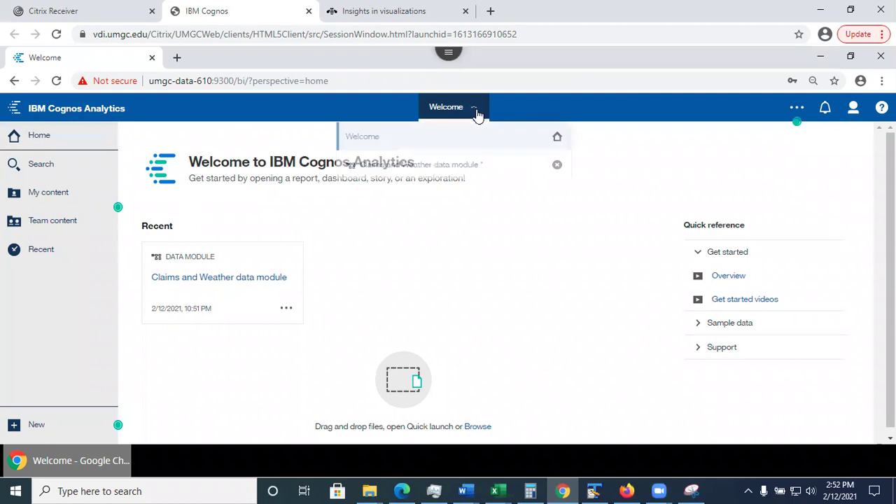
pyautogui.click(387, 136)
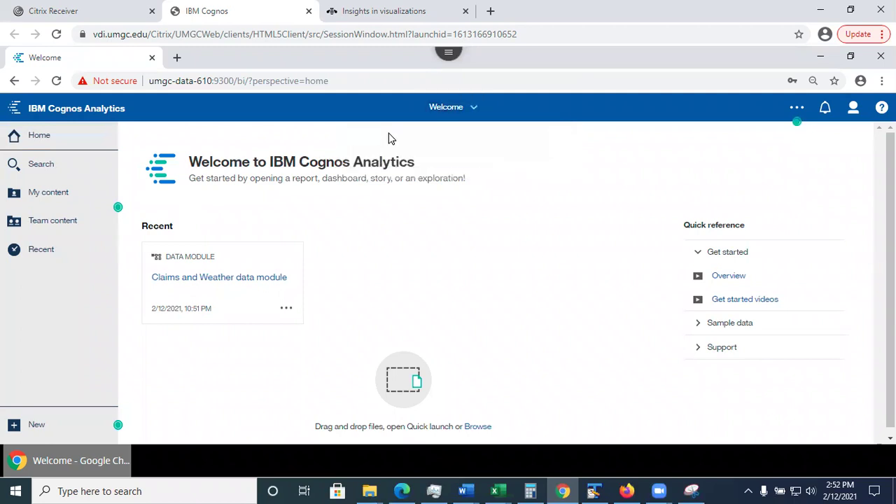
# - Close the Claims and Weather data module view, discarding its unsaved changes
pyautogui.click(472, 112)
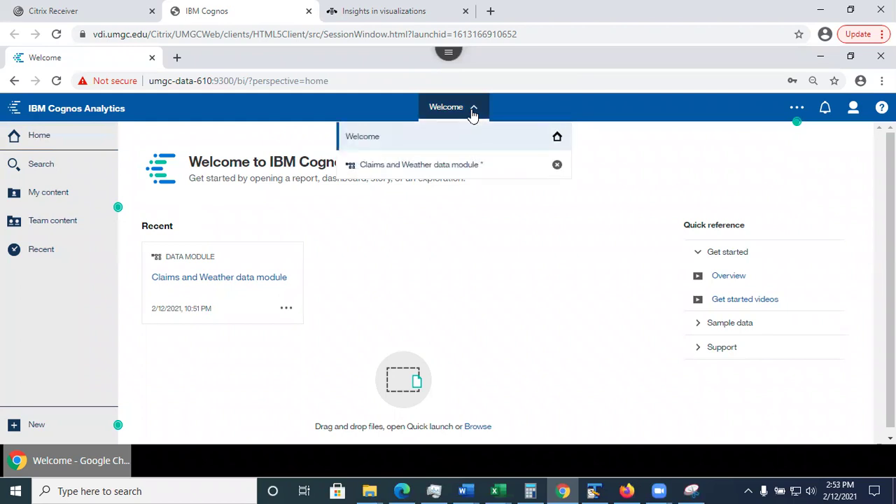
pyautogui.click(557, 166)
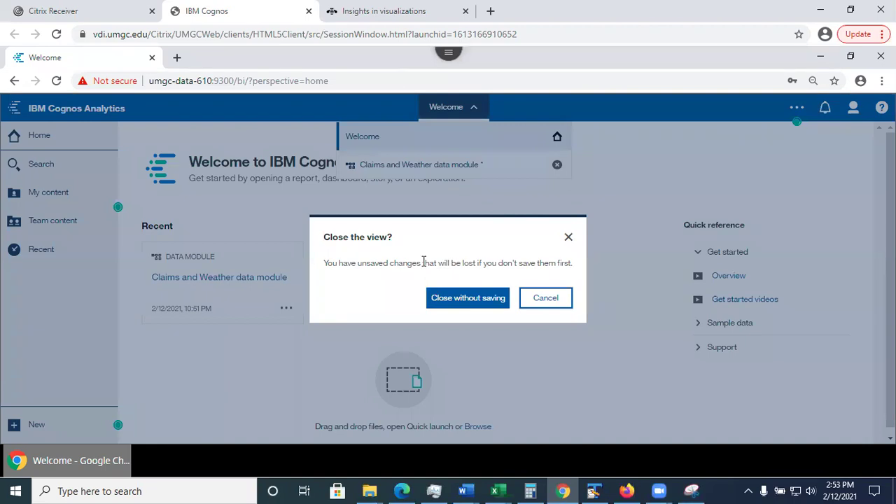
pyautogui.click(469, 304)
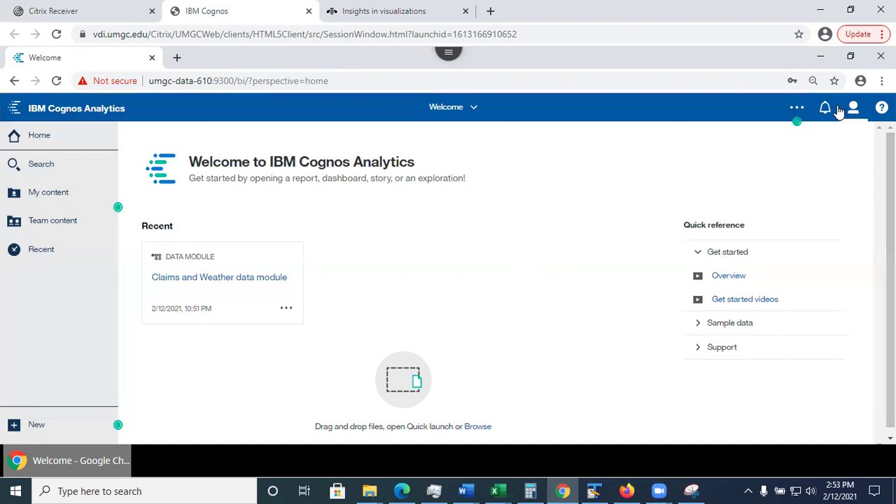
pyautogui.click(881, 107)
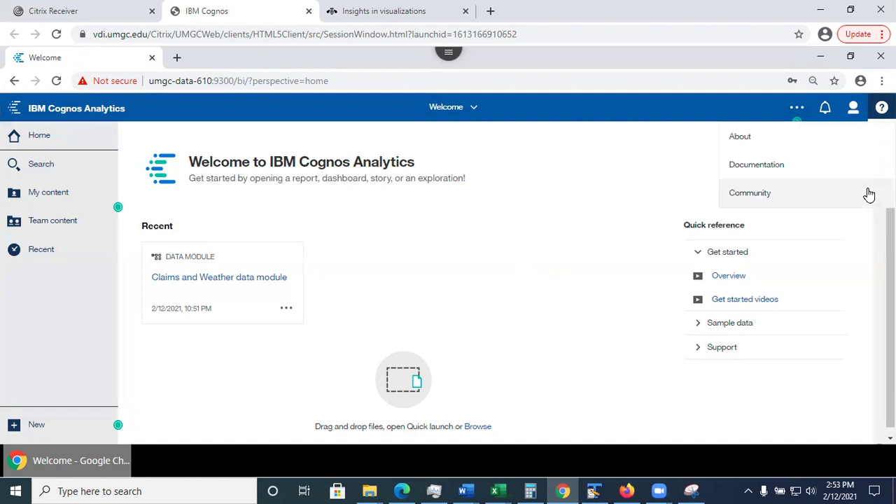
pyautogui.click(611, 160)
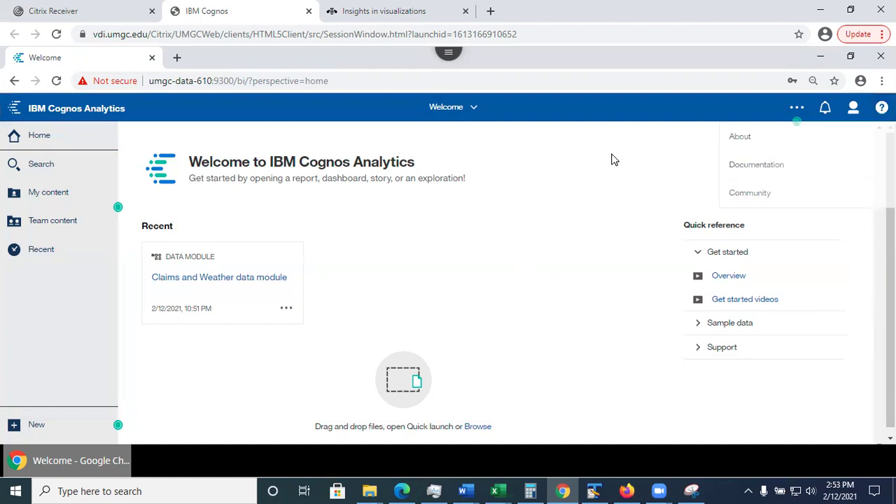
pyautogui.click(853, 109)
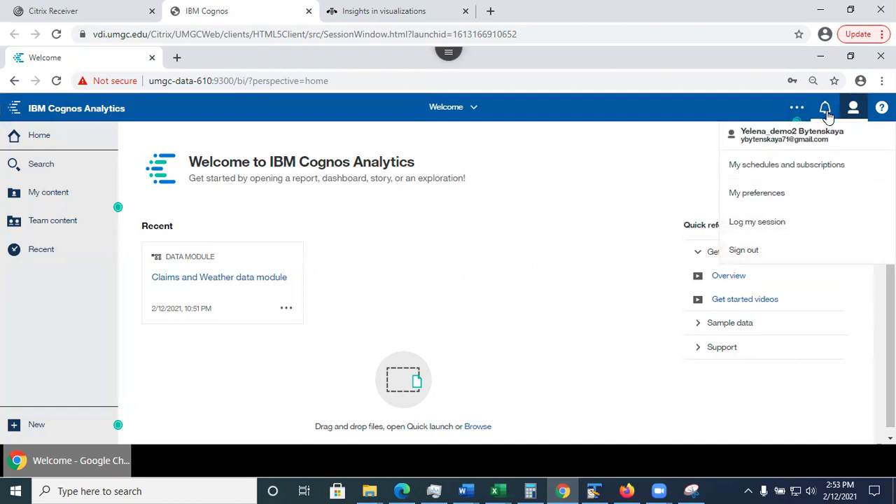
pyautogui.click(797, 107)
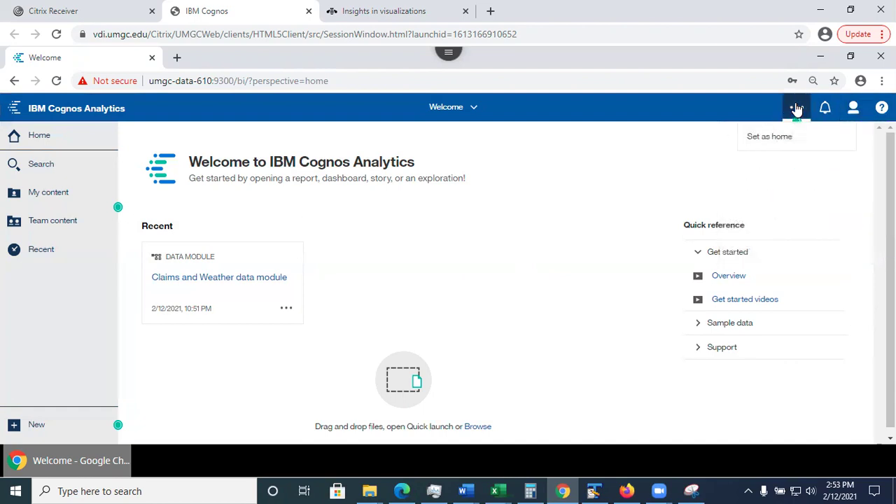
pyautogui.click(658, 172)
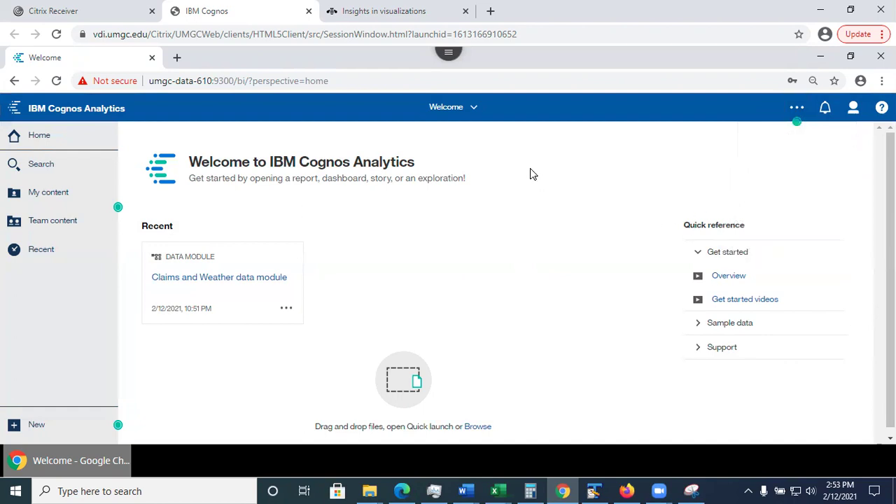
pyautogui.click(43, 430)
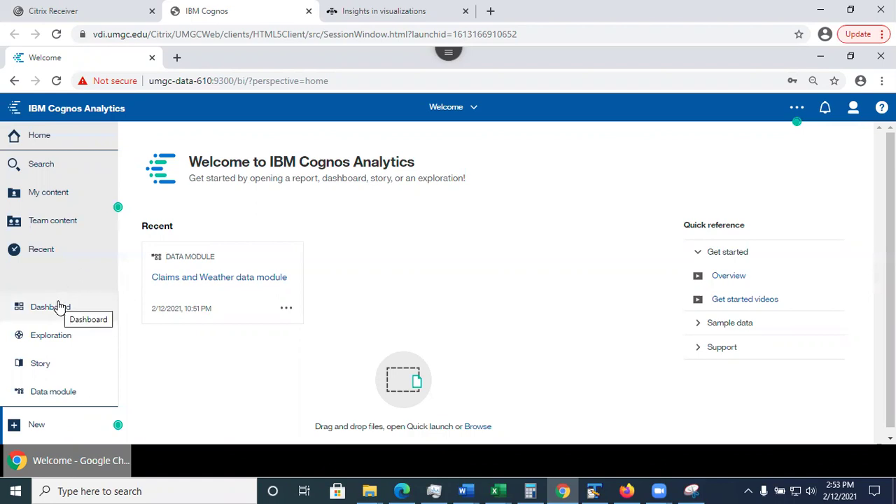
pyautogui.click(242, 387)
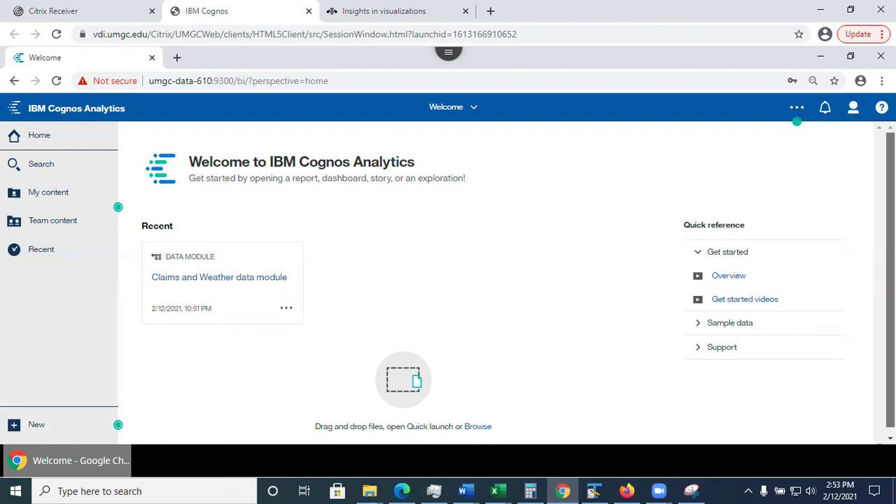